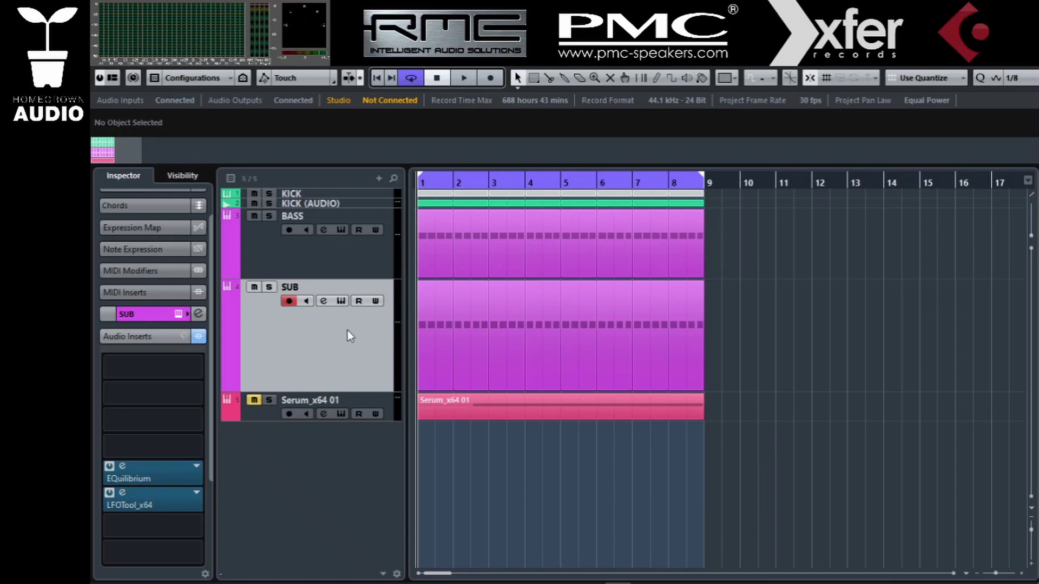
Play the BASS track soloed, then unsolo it and play BASS and SUB together.
left_click(270, 216)
key("space")
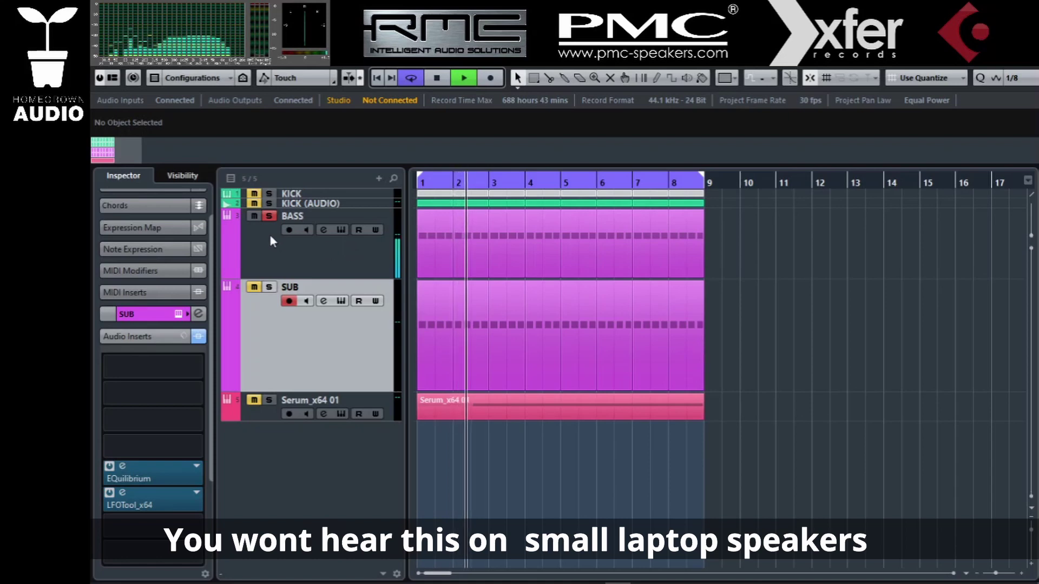
key("space")
left_click(269, 216)
key("space")
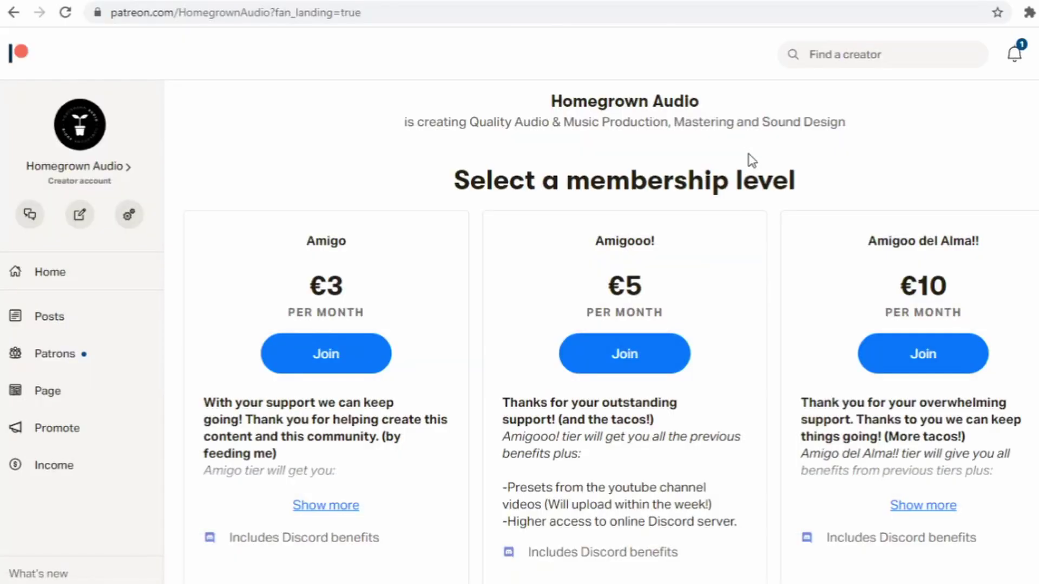
Expand the Patreon page with 'See all 8 levels' and scroll through the €3–€140 tiers.
scroll(750, 158, "down", 4)
left_click(630, 469)
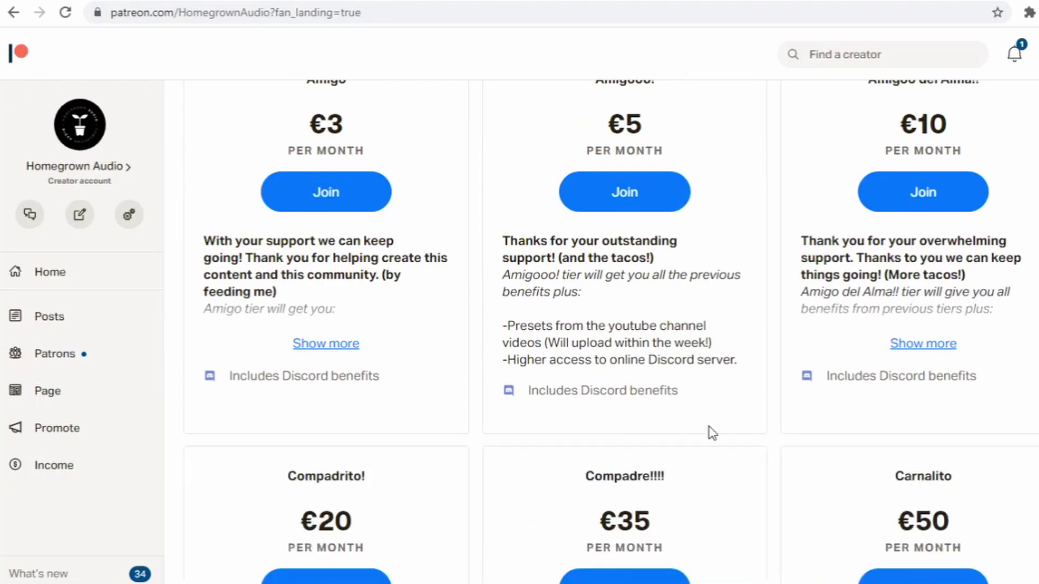
scroll(795, 354, "up", 2)
scroll(795, 355, "down", 9)
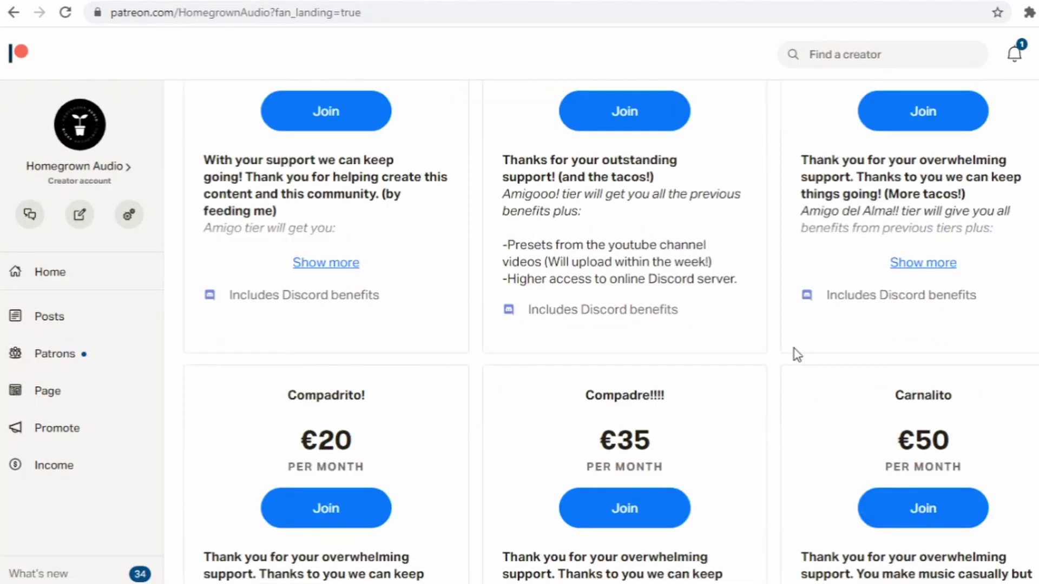
scroll(797, 354, "down", 5)
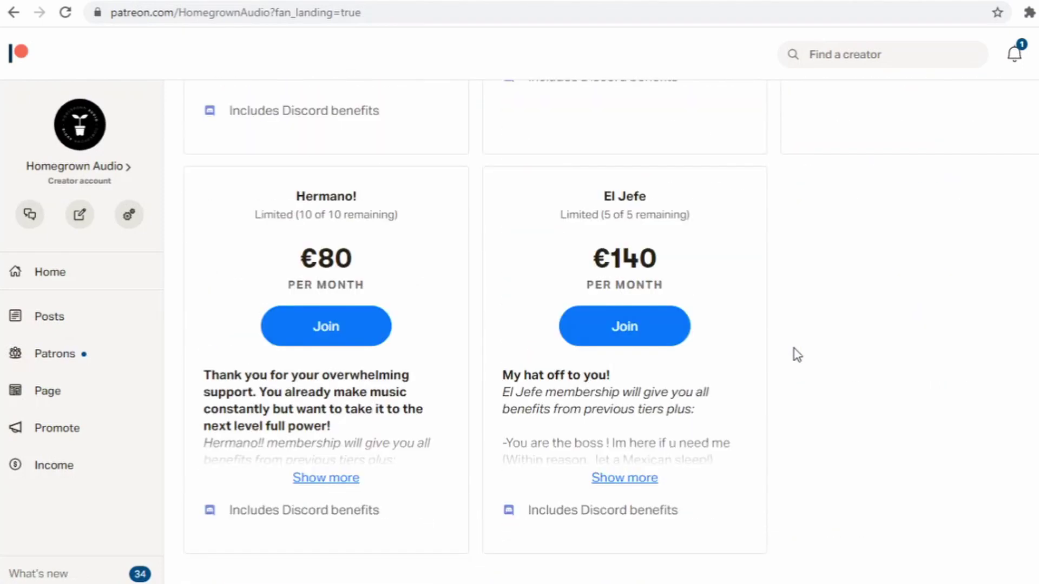
scroll(797, 354, "up", 8)
scroll(797, 355, "up", 9)
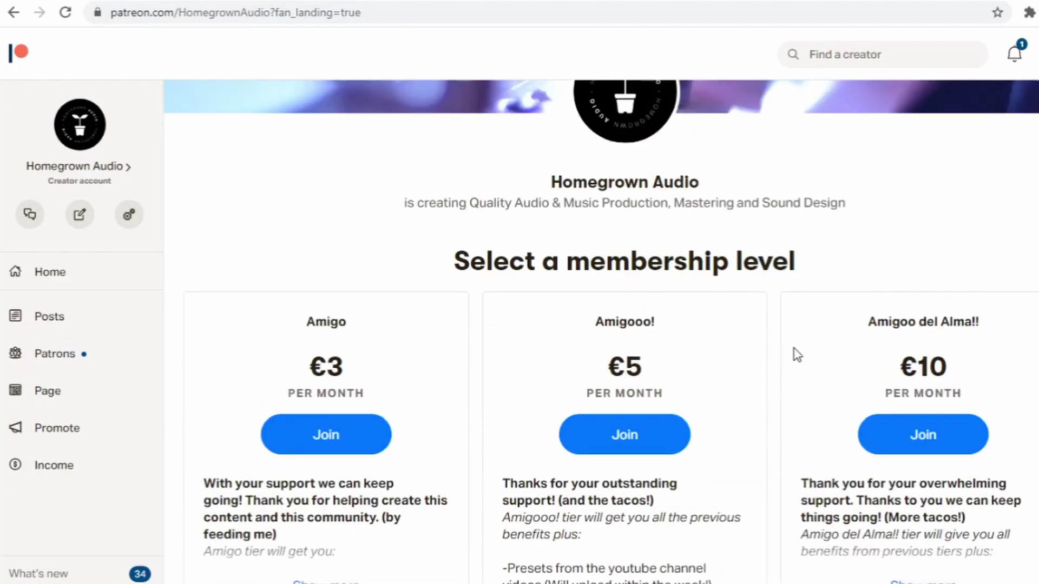
scroll(797, 355, "down", 3)
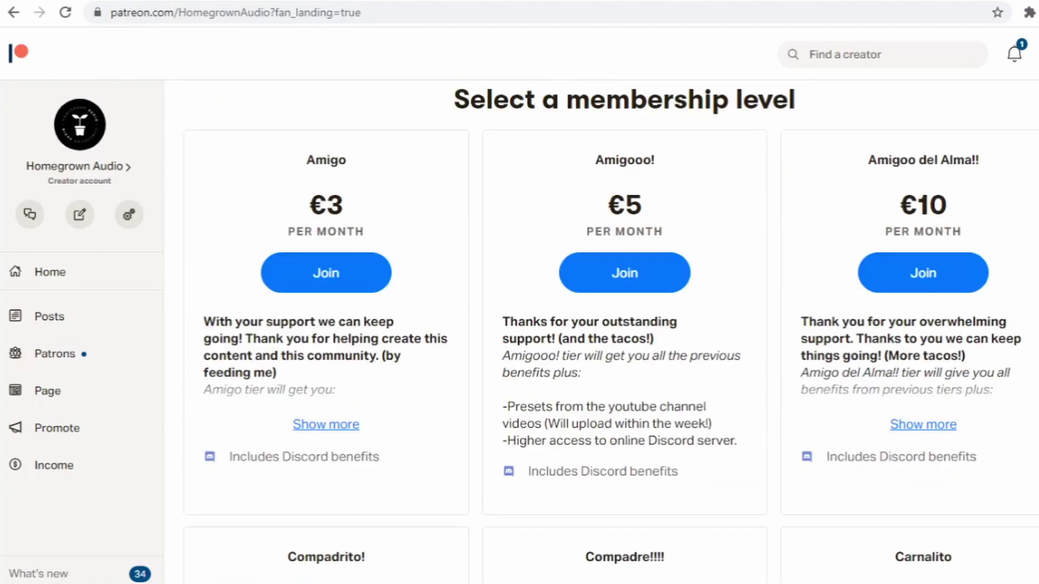
scroll(612, 333, "down", 9)
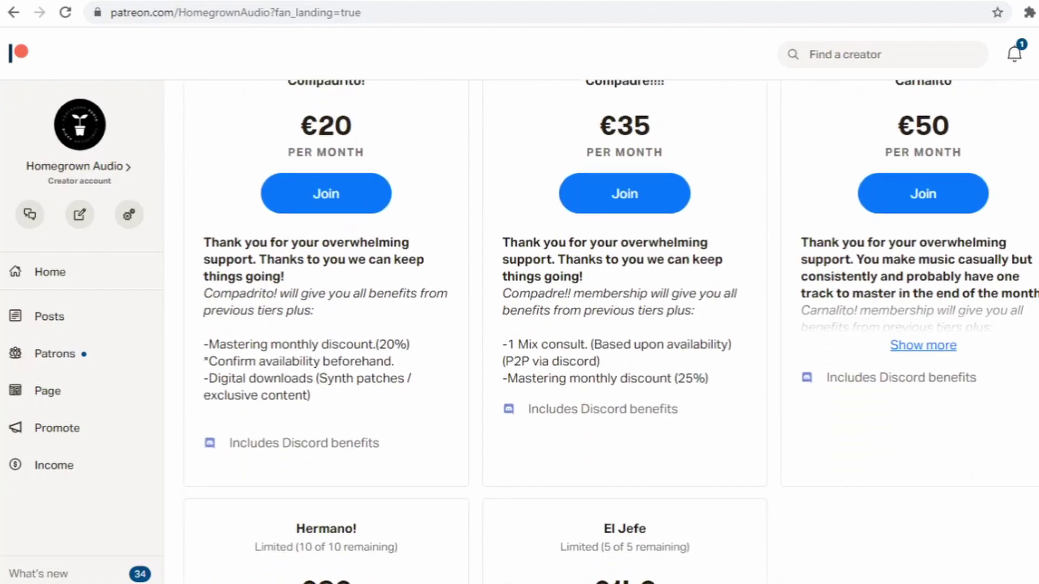
scroll(612, 333, "down", 8)
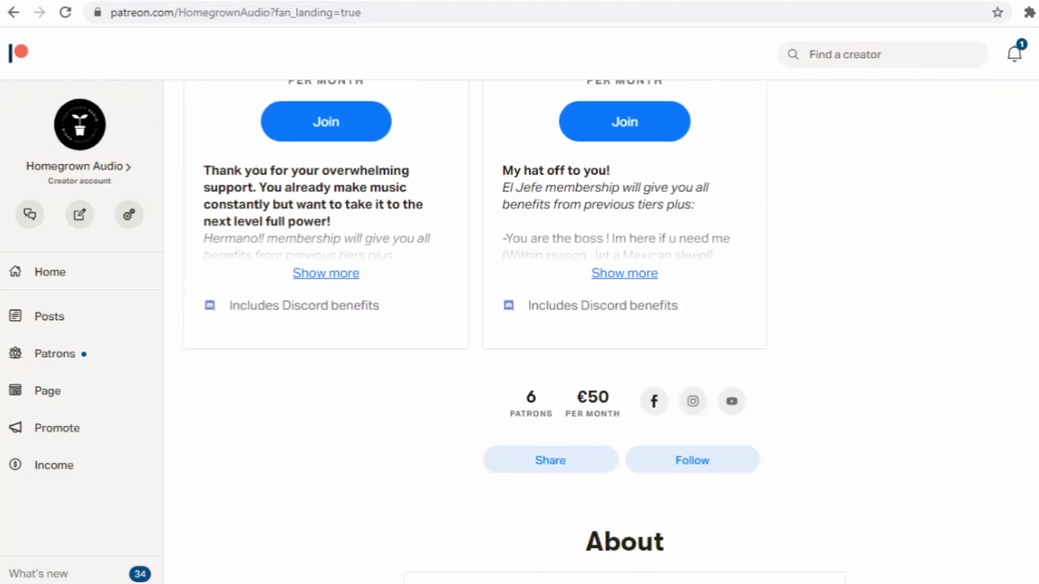
scroll(985, 184, "up", 3)
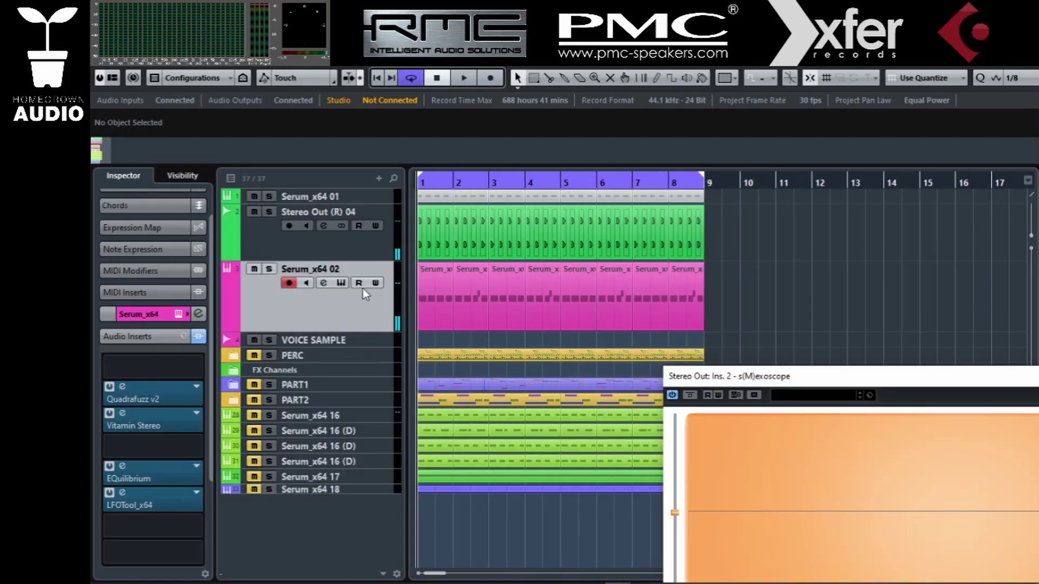
Duplicate the Serum_x64 02 track and select the new Serum_x64 02 (D) copy.
right_click(348, 303)
right_click(358, 303)
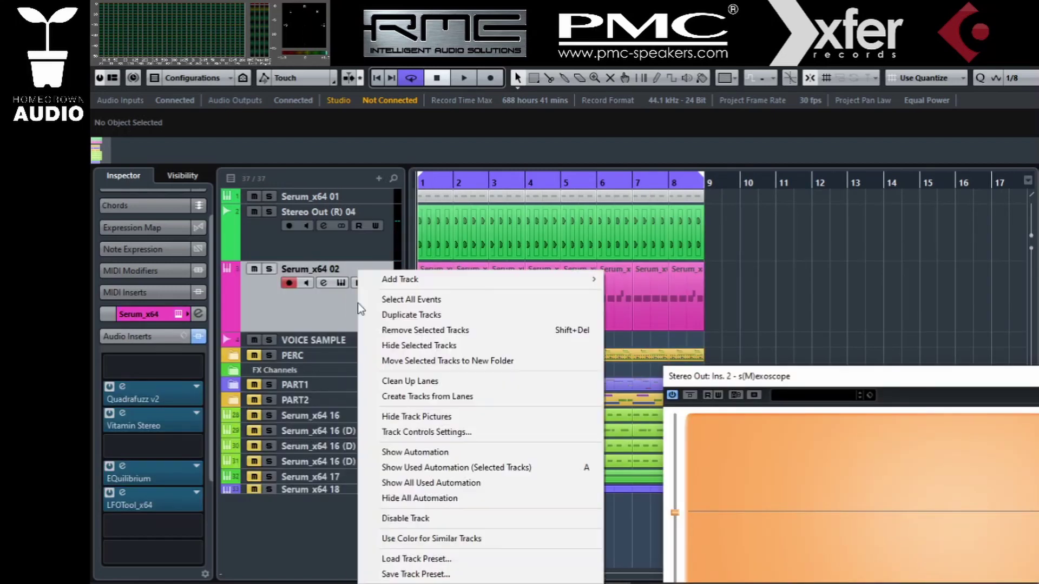
left_click(418, 315)
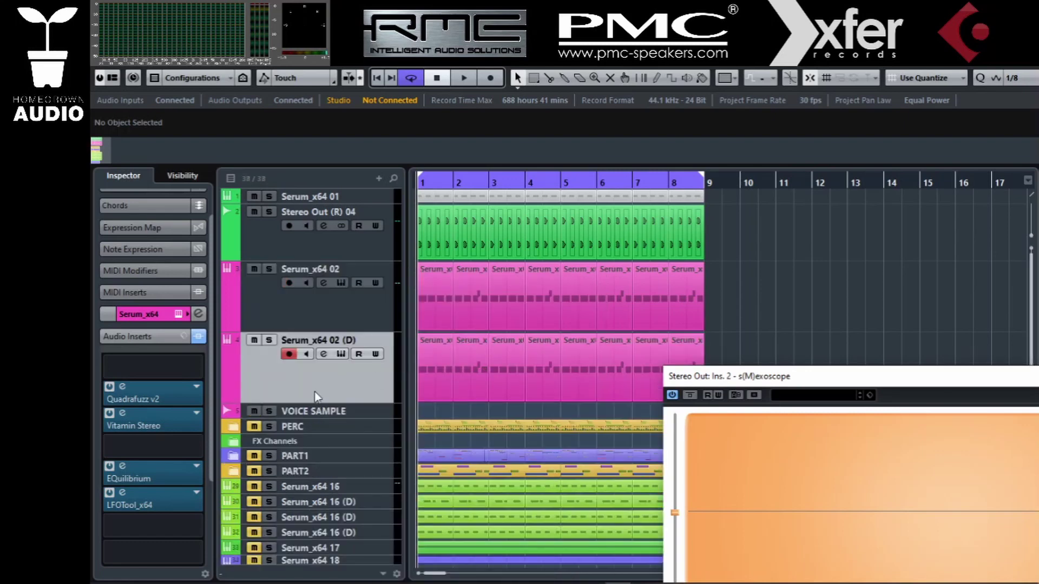
left_click(336, 313)
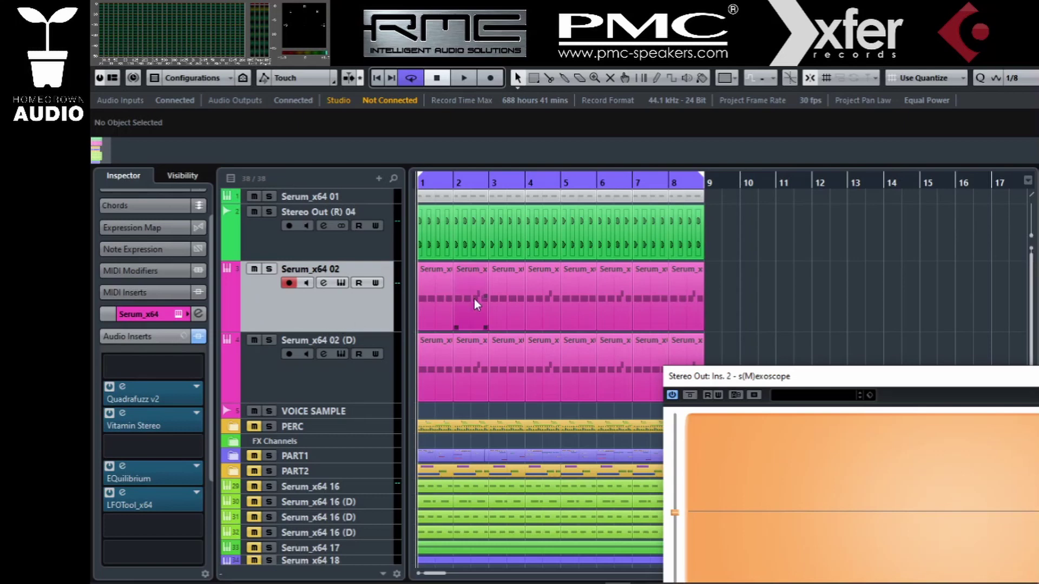
left_click(319, 374)
Set the copy's Quadrafuzz v2 and Vitamin Stereo insert slots to No Effect, discarding their settings.
left_click(153, 399)
scroll(214, 474, "up", 5)
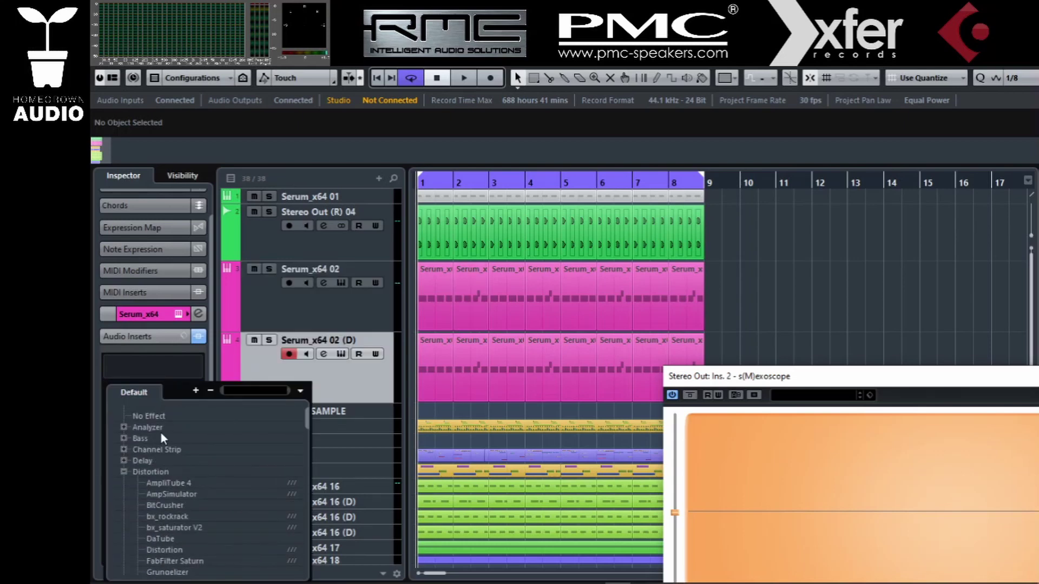
left_click(153, 414)
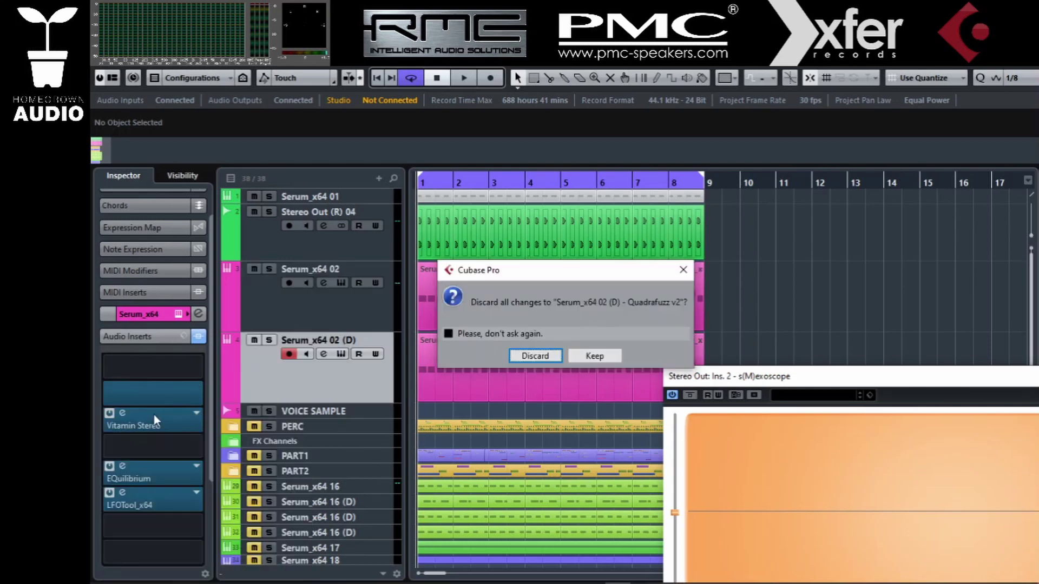
left_click(544, 354)
left_click(197, 413)
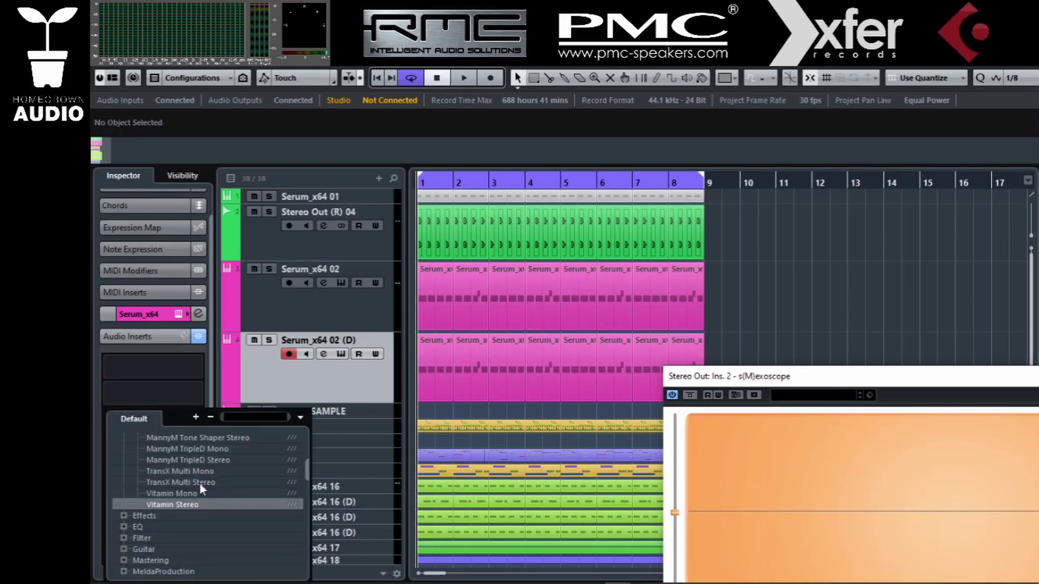
scroll(216, 482, "up", 10)
left_click(163, 437)
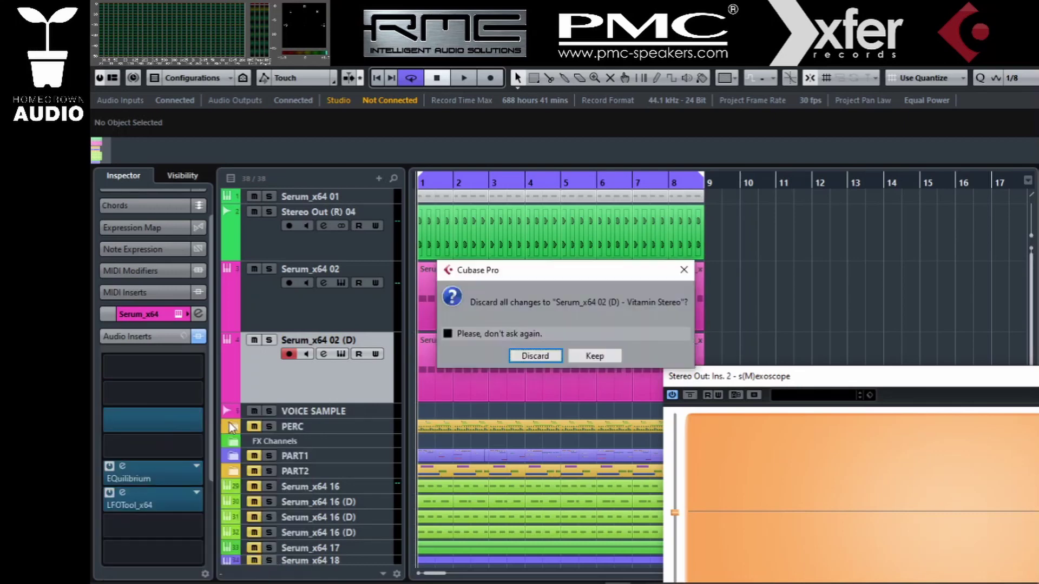
left_click(537, 356)
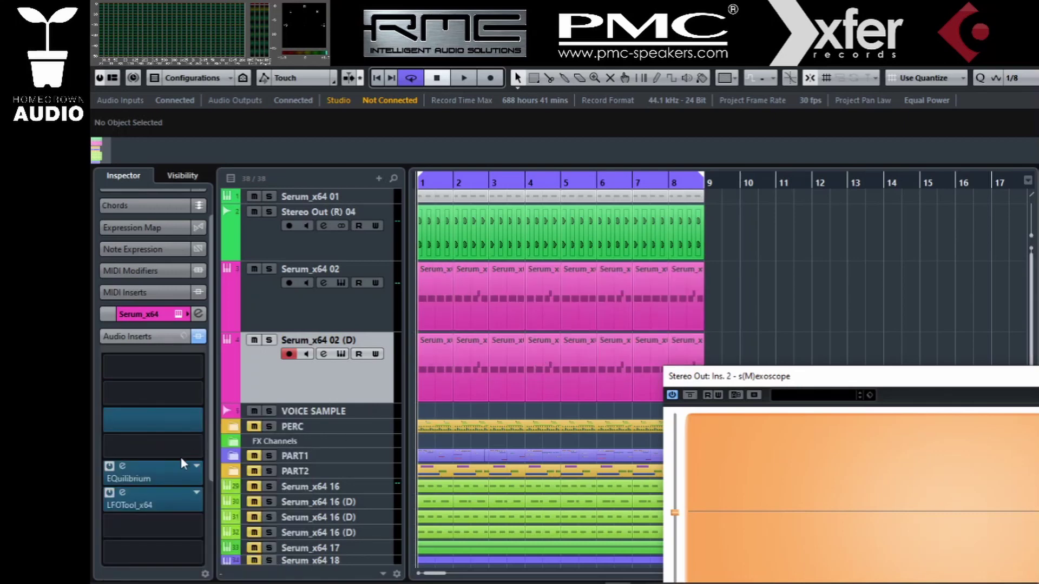
Turn the duplicate's EQuilibrium band 2 into an enabled Butterworth low-pass at 107.2 Hz.
left_click(145, 474)
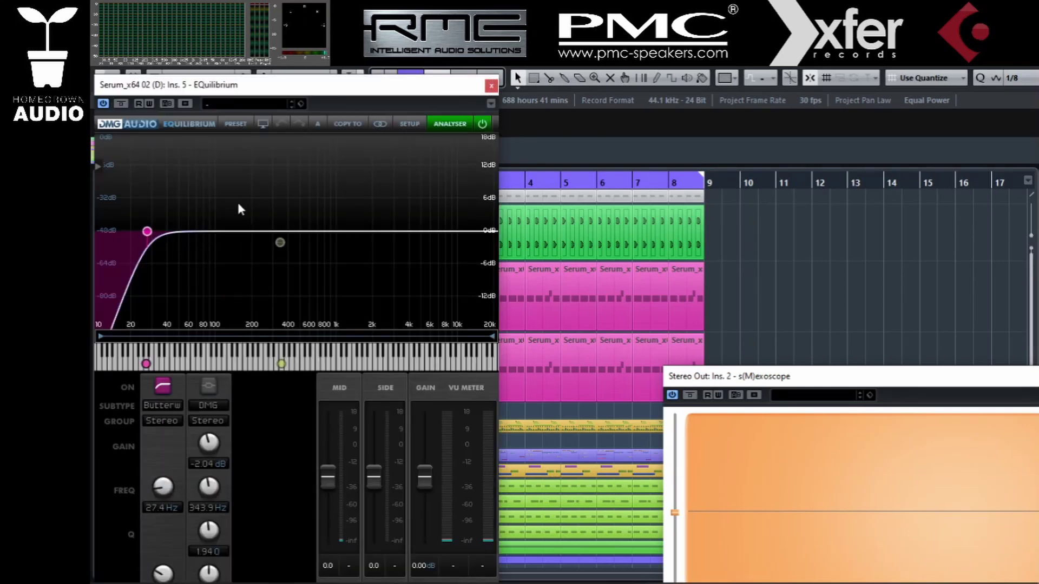
left_click(280, 243)
left_click(300, 175)
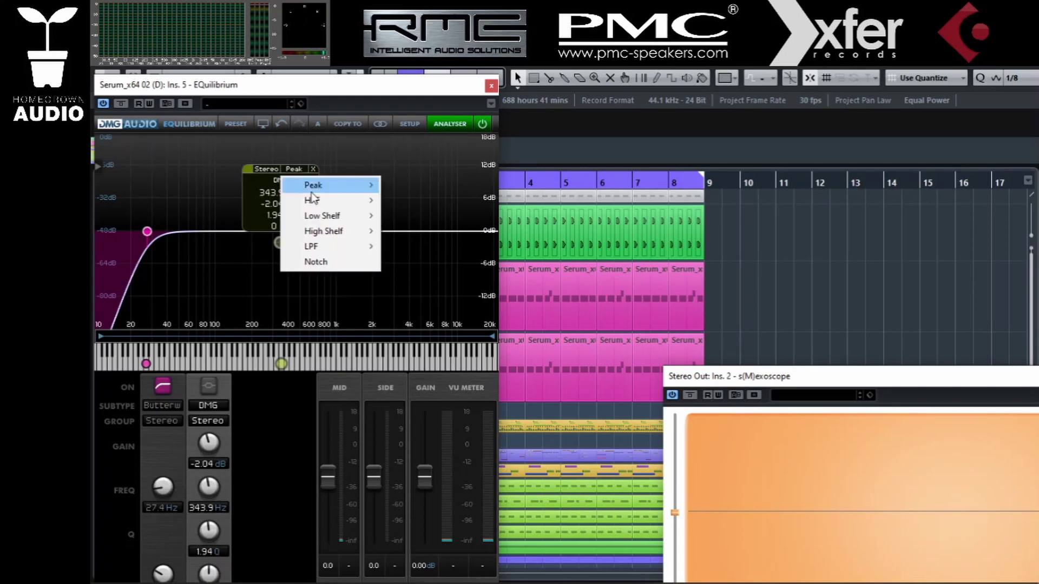
mouse_move(320, 242)
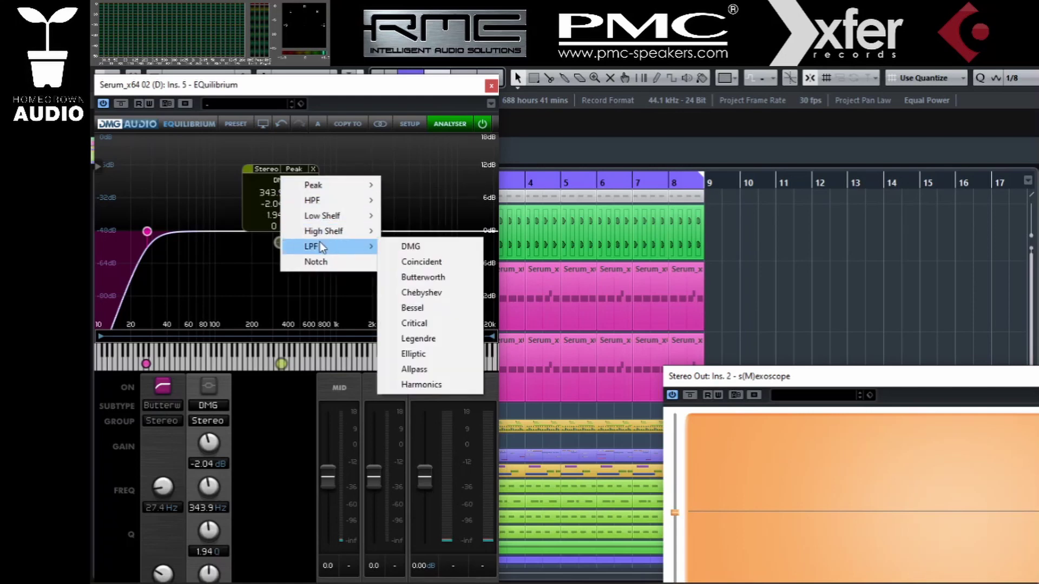
left_click(433, 277)
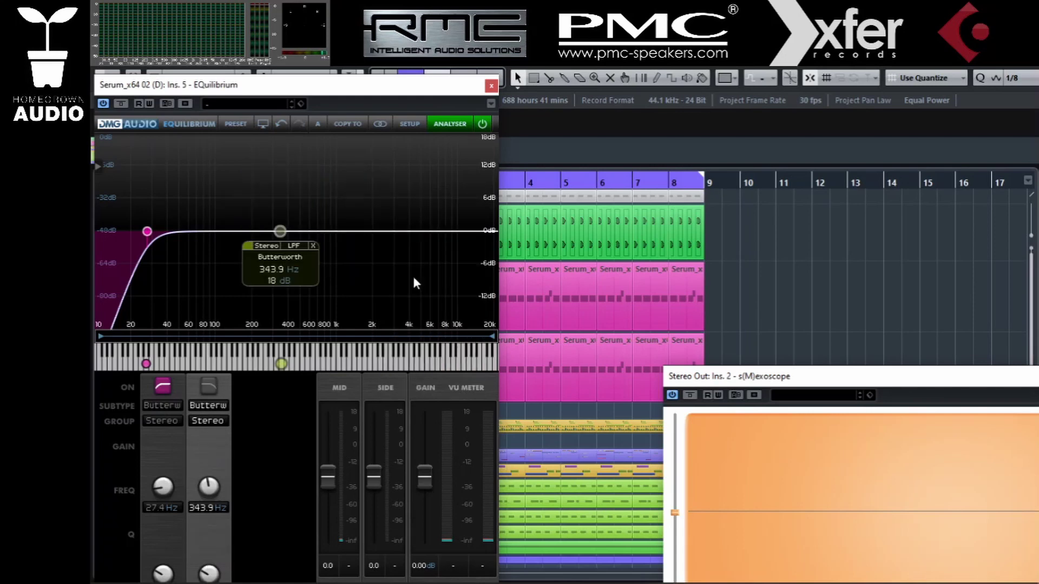
left_click(248, 247)
left_click_drag(280, 232, 219, 232)
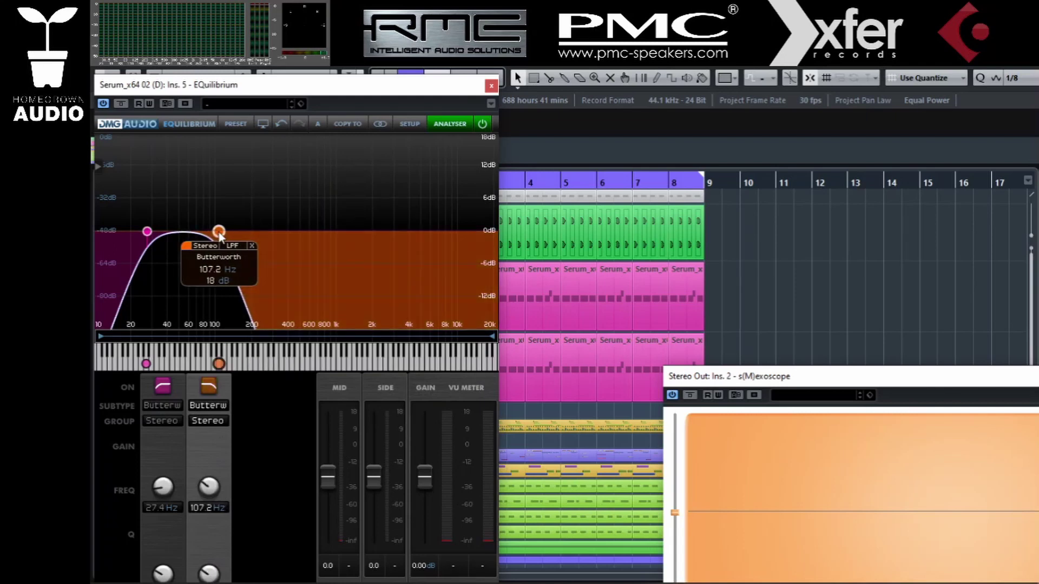
left_click(491, 86)
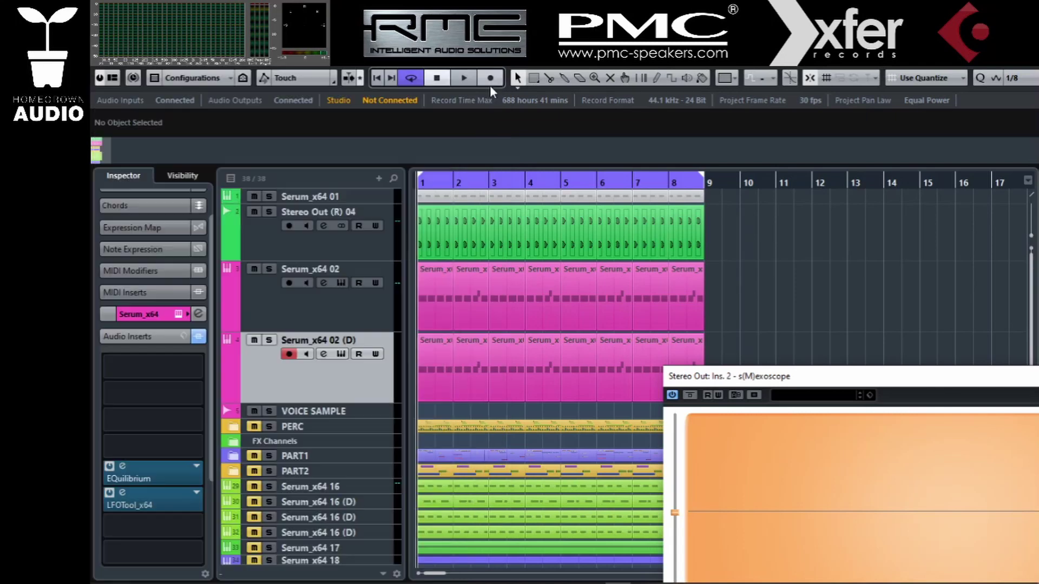
Load the Analog > Basic Shapes sine wavetable into oscillator A of track 24's Serum.
left_click(179, 315)
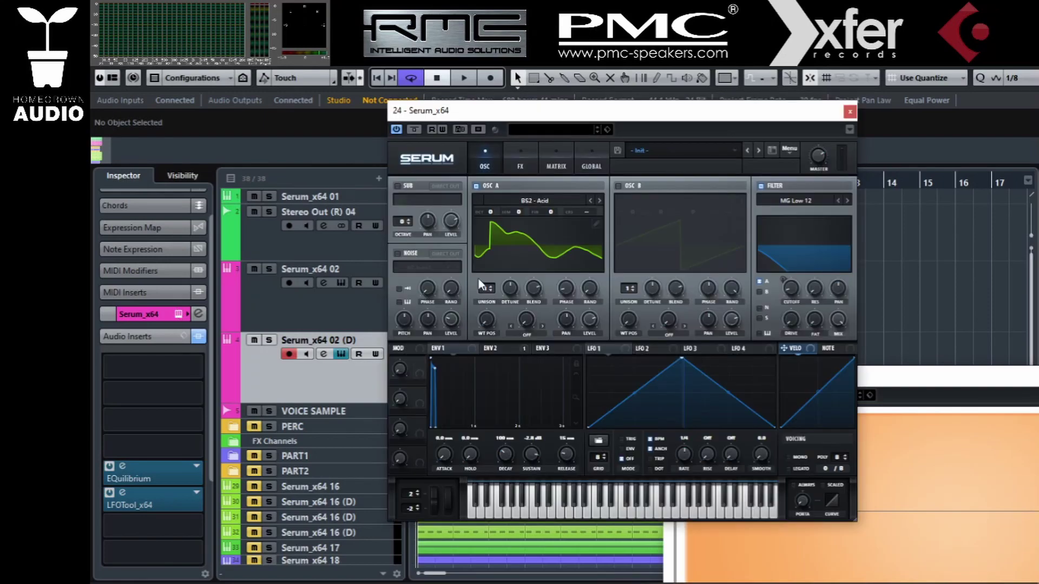
left_click(558, 198)
mouse_move(540, 216)
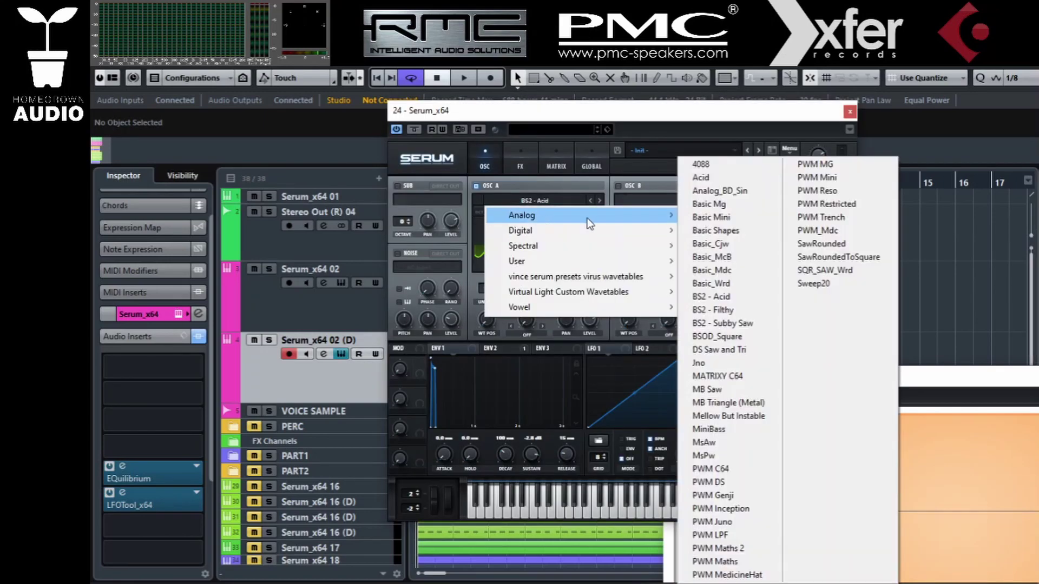
left_click(703, 230)
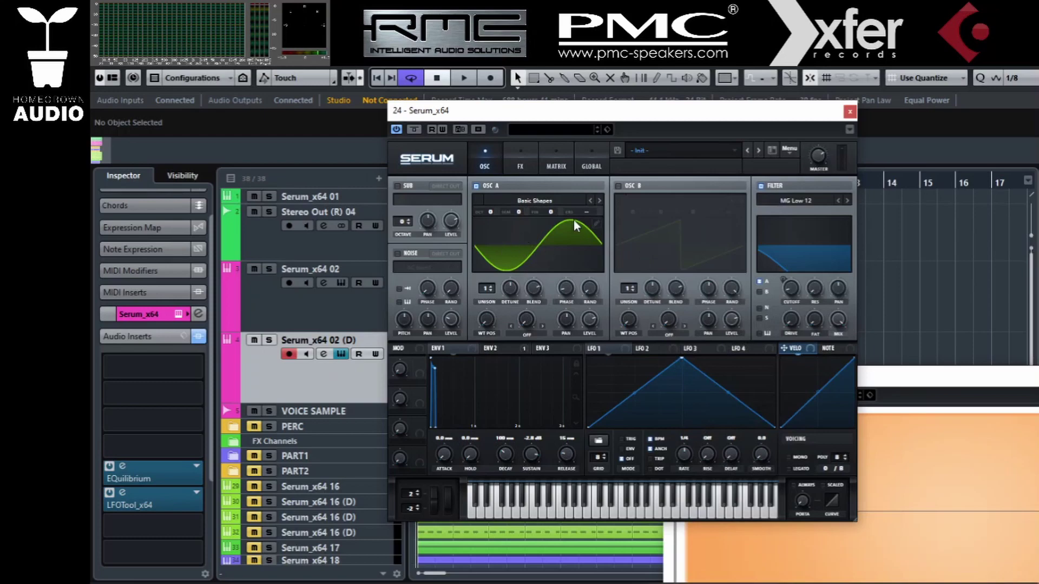
Open the Serum instrument on the Serum_x64 02 track.
left_click_drag(541, 110, 738, 127)
left_click(324, 303)
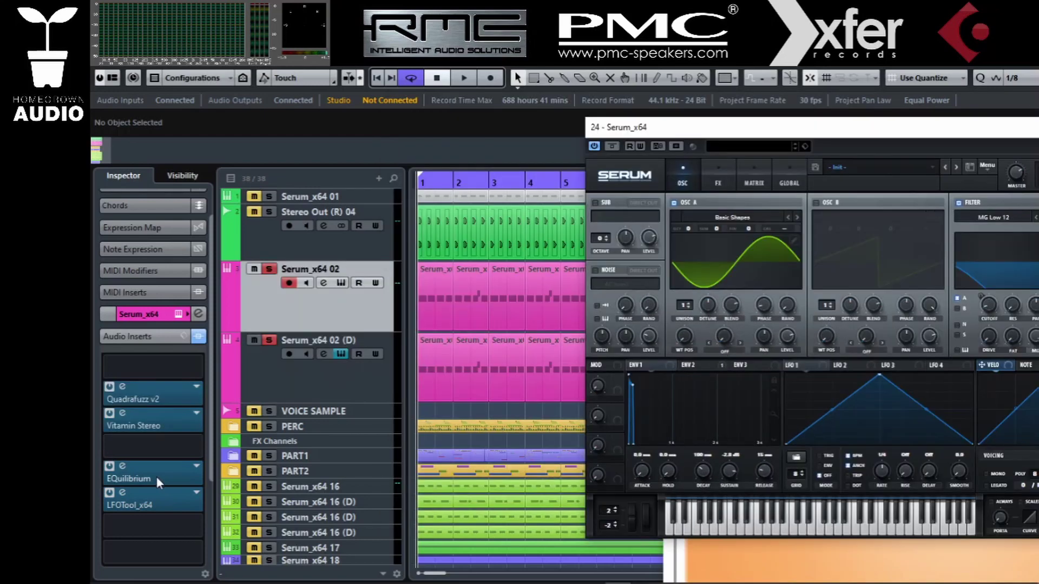
left_click(341, 283)
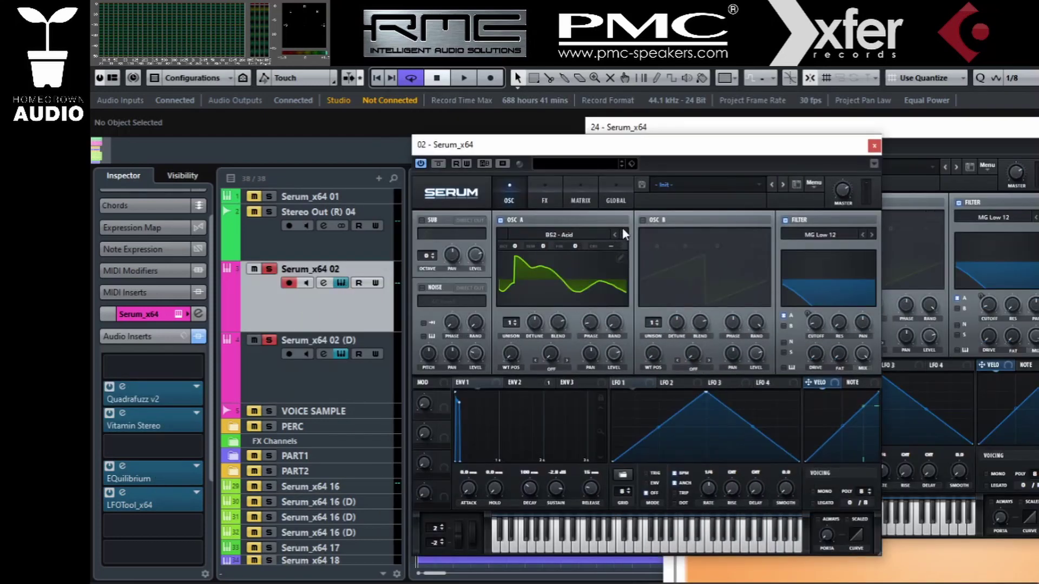
Lower the first harmonic bin in the main bass's oscillator A wavetable.
left_click(621, 258)
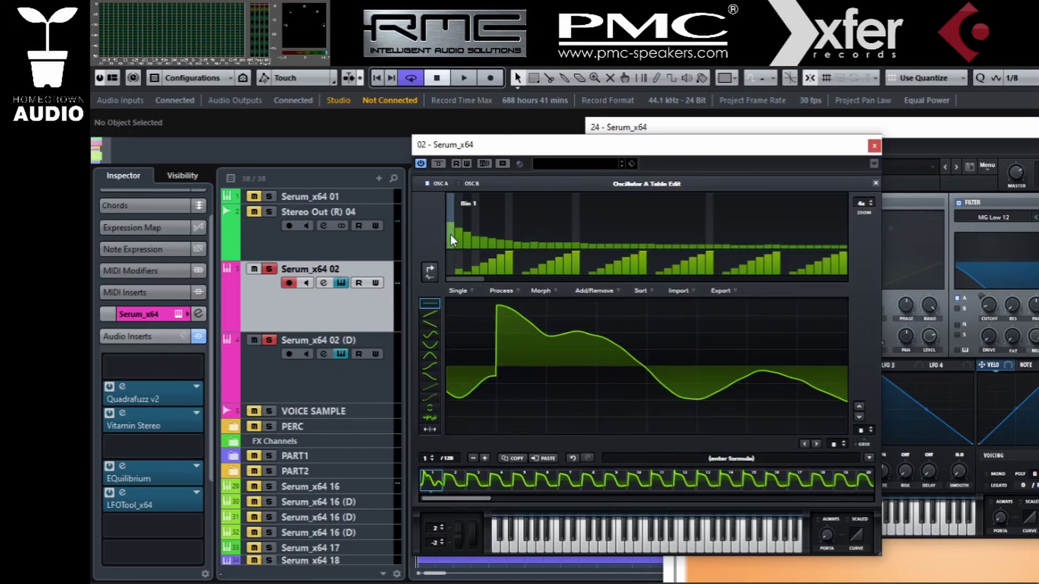
left_click_drag(451, 235, 447, 249)
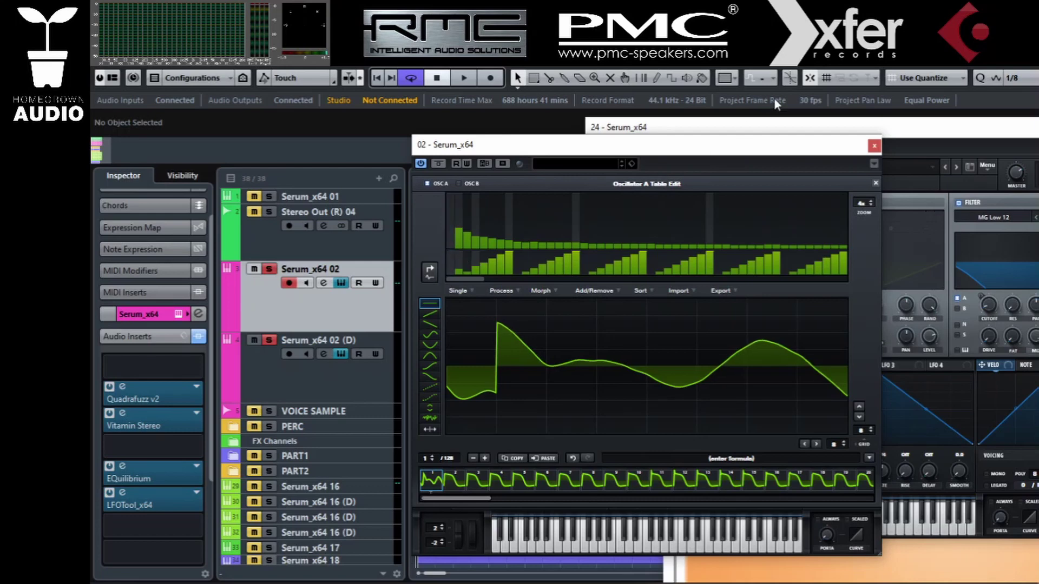
left_click(873, 146)
Remove the sub Serum's oscillator A from filter A routing.
left_click_drag(795, 134, 725, 183)
left_click(303, 373)
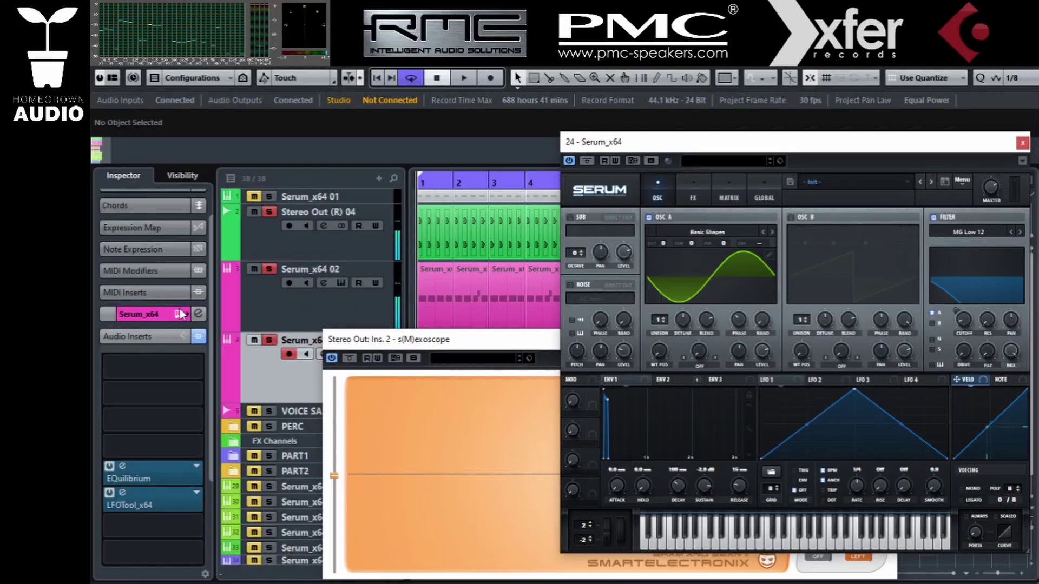
left_click(179, 314)
left_click(178, 314)
left_click(931, 314)
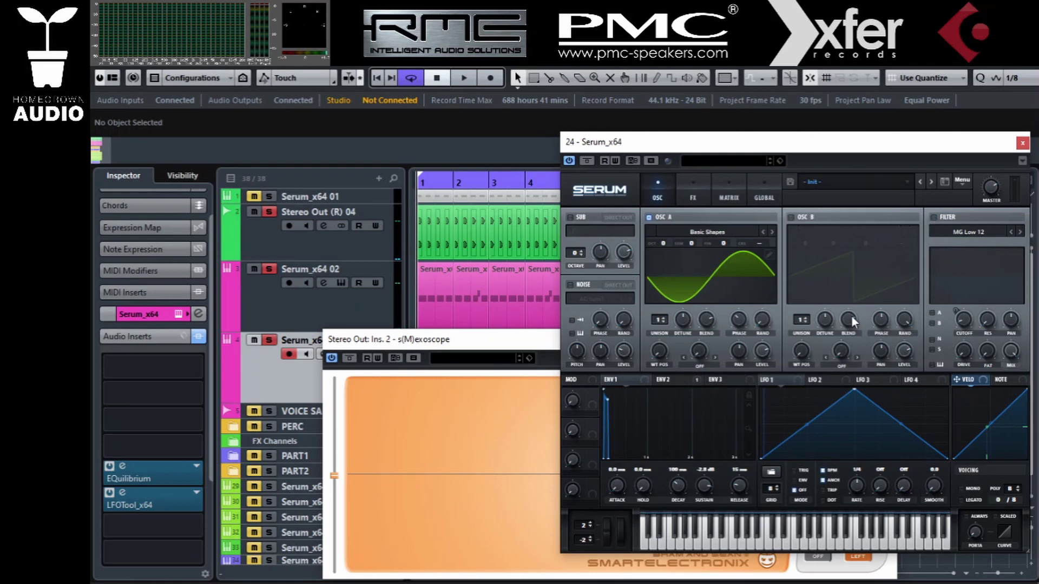
left_click(705, 192)
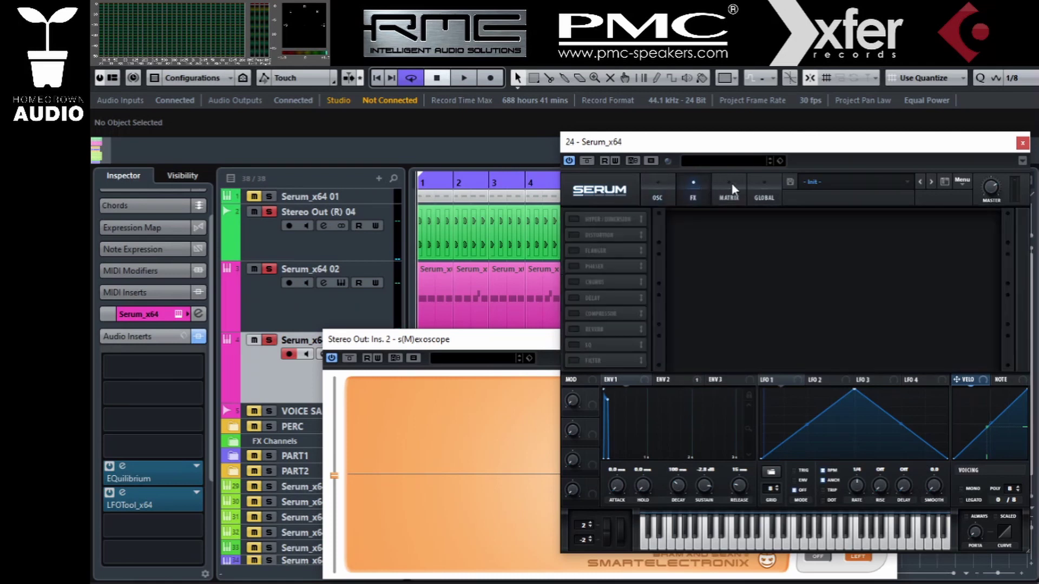
left_click(731, 188)
left_click(661, 192)
Start playback and turn the sub Serum's master volume down to 30%.
key("space")
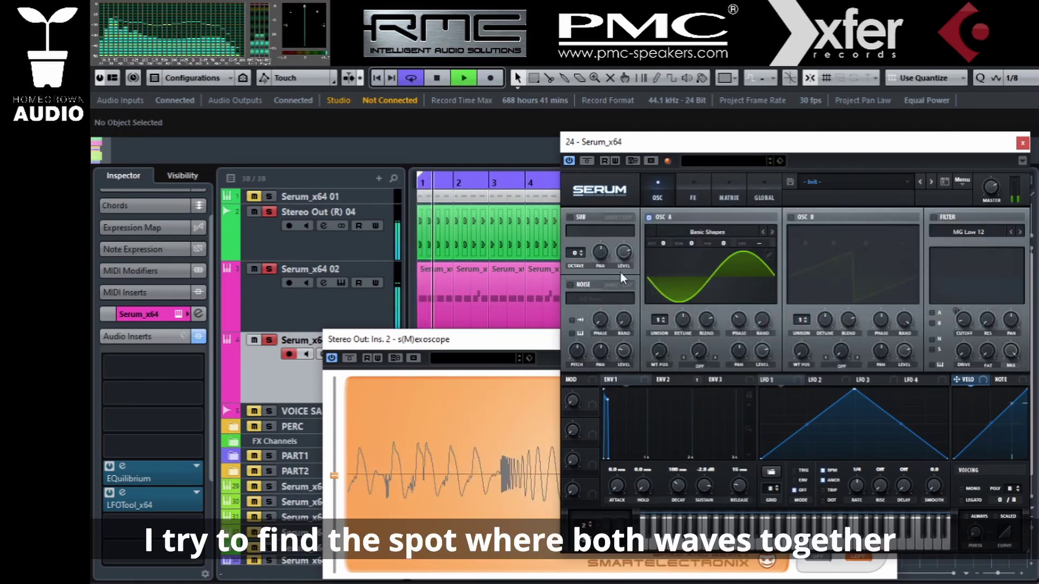
left_click_drag(517, 336, 462, 320)
left_click(1020, 153)
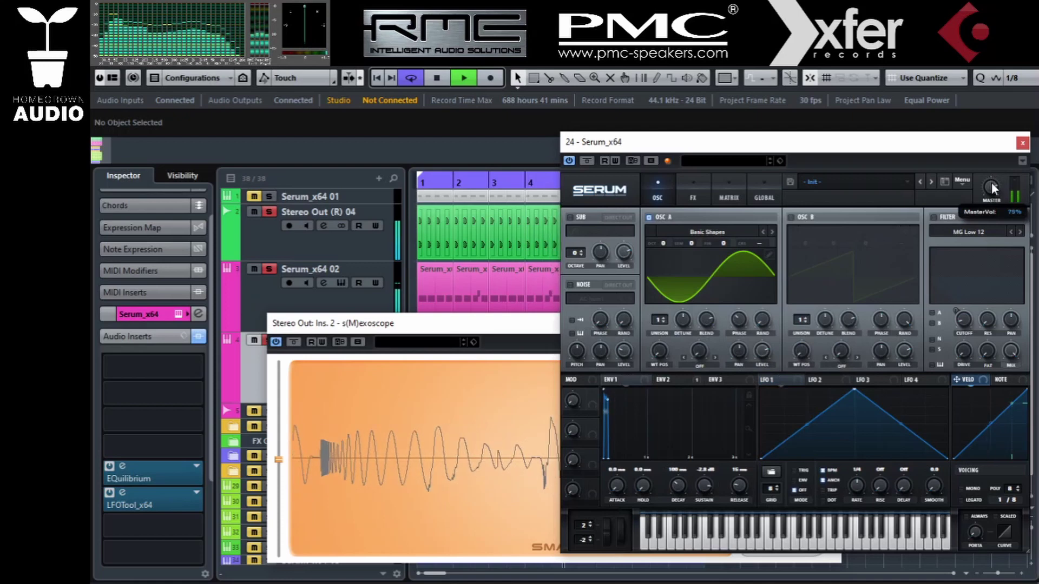
mouse_move(992, 187)
left_mouse_down()
mouse_move(995, 287)
mouse_move(988, 200)
left_mouse_up()
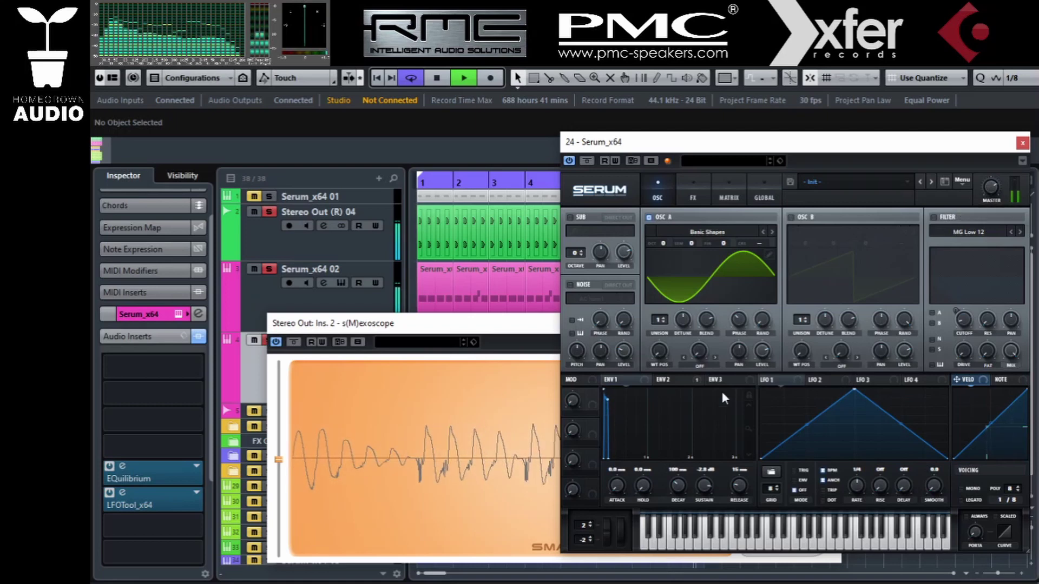
Drop the sub's Env 1 sustain to about -15 to -18 dB and set decay to 76 ms.
left_click_drag(715, 401, 710, 533)
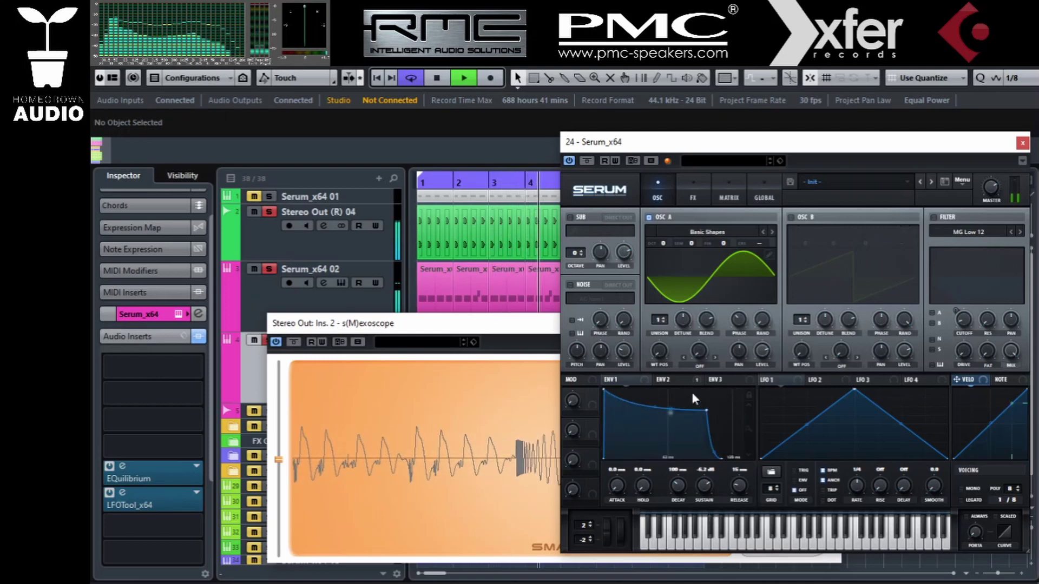
left_click_drag(655, 408, 658, 394)
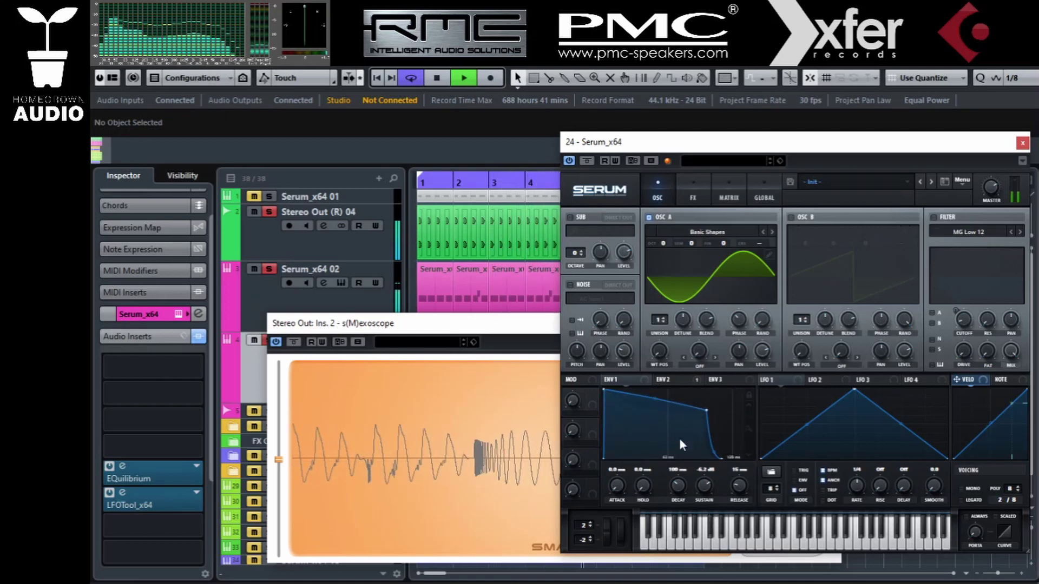
left_click_drag(704, 495, 694, 534)
left_click_drag(677, 486, 679, 495)
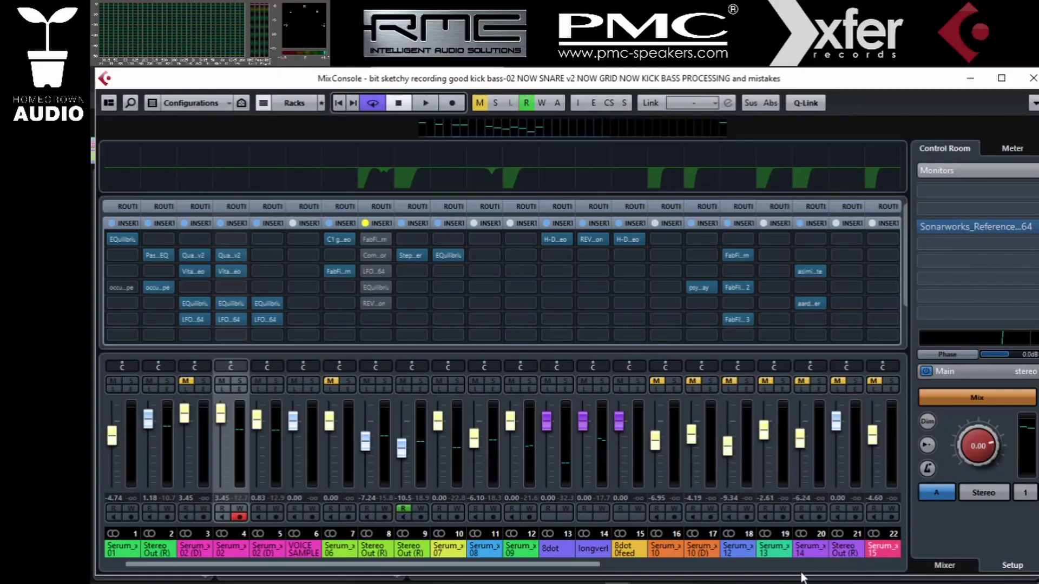
left_click(799, 566)
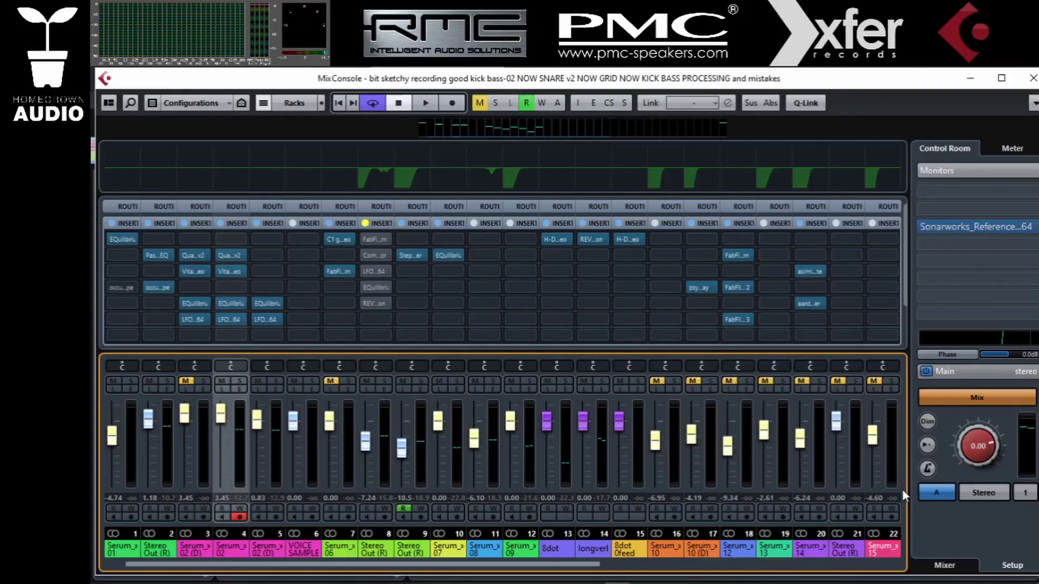
Add a new group channel to the MixConsole.
right_click(888, 541)
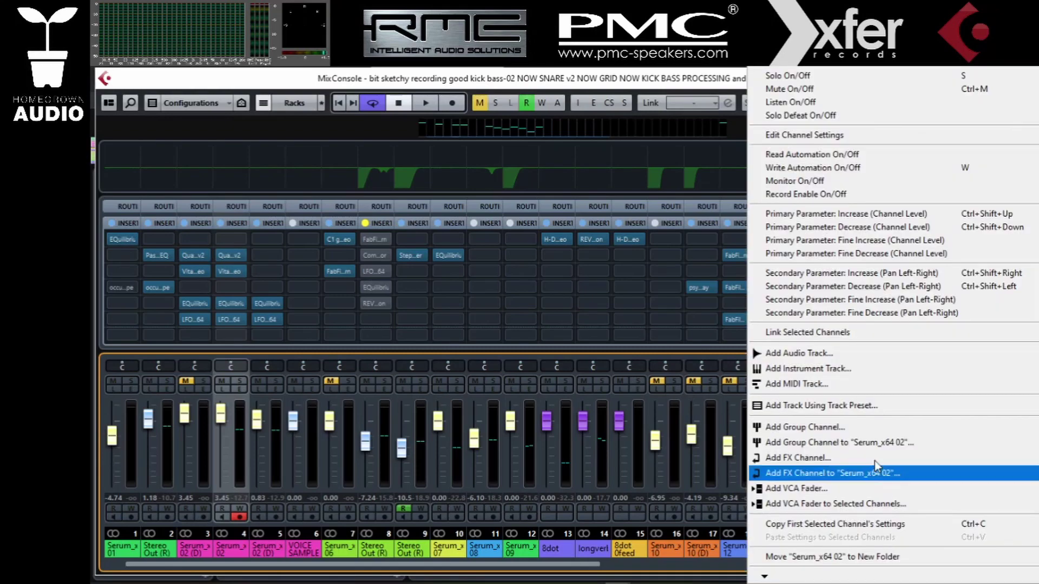
left_click(830, 428)
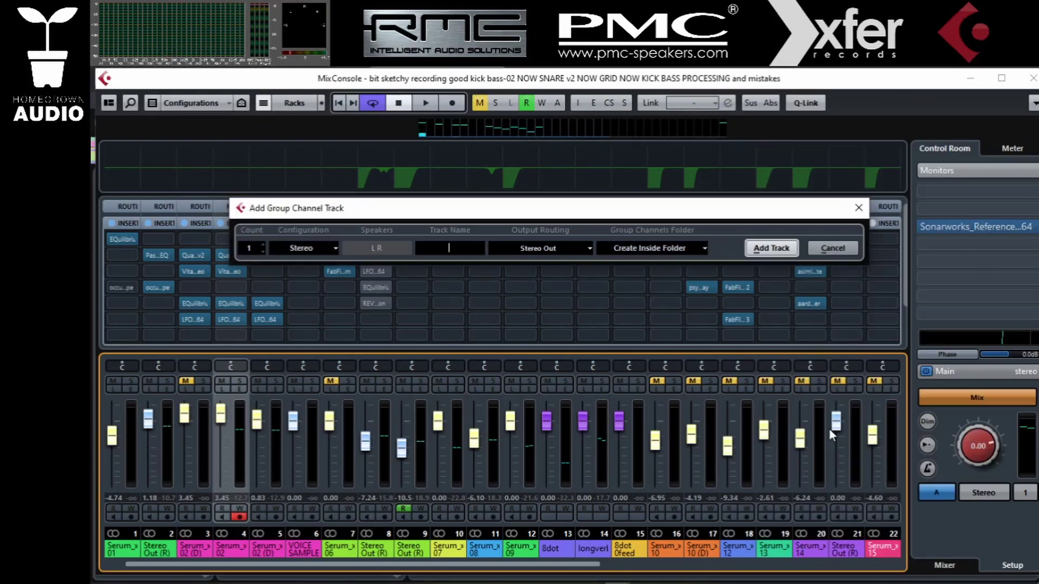
left_click(764, 247)
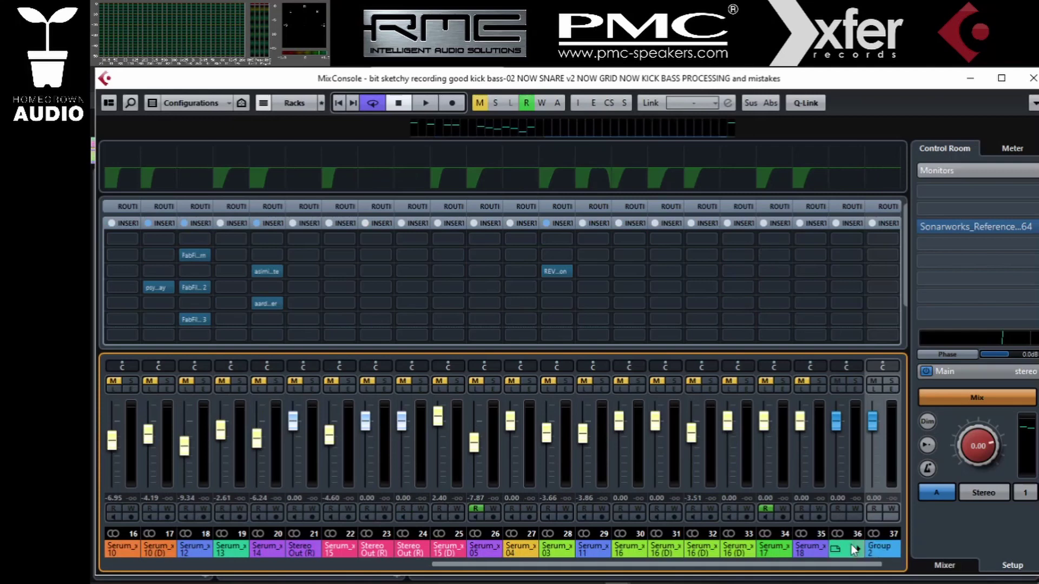
Rename the new group channels to KB and BASS.
double_click(847, 551)
type("K")
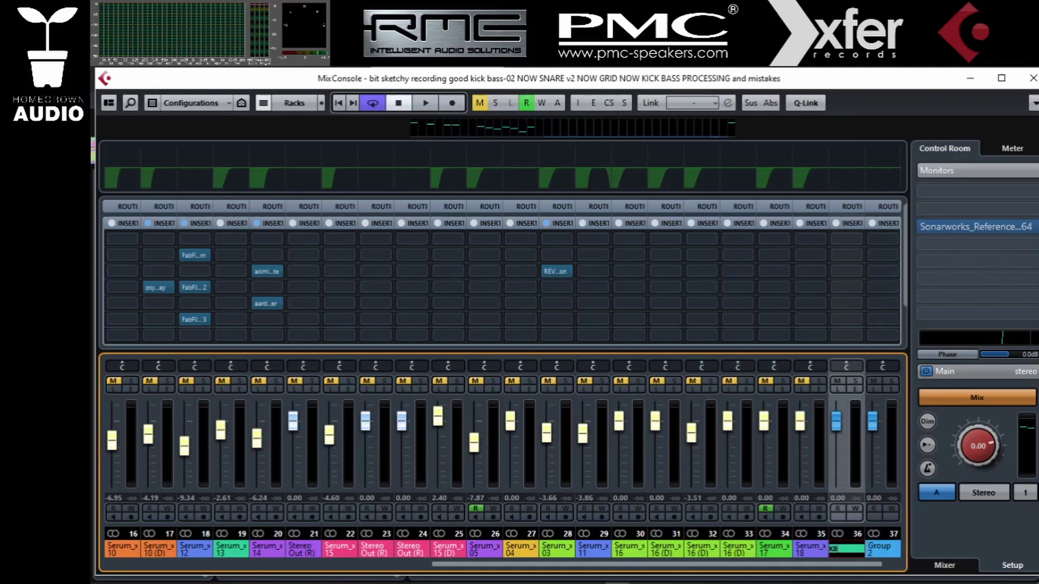
type("B")
double_click(880, 551)
type("B")
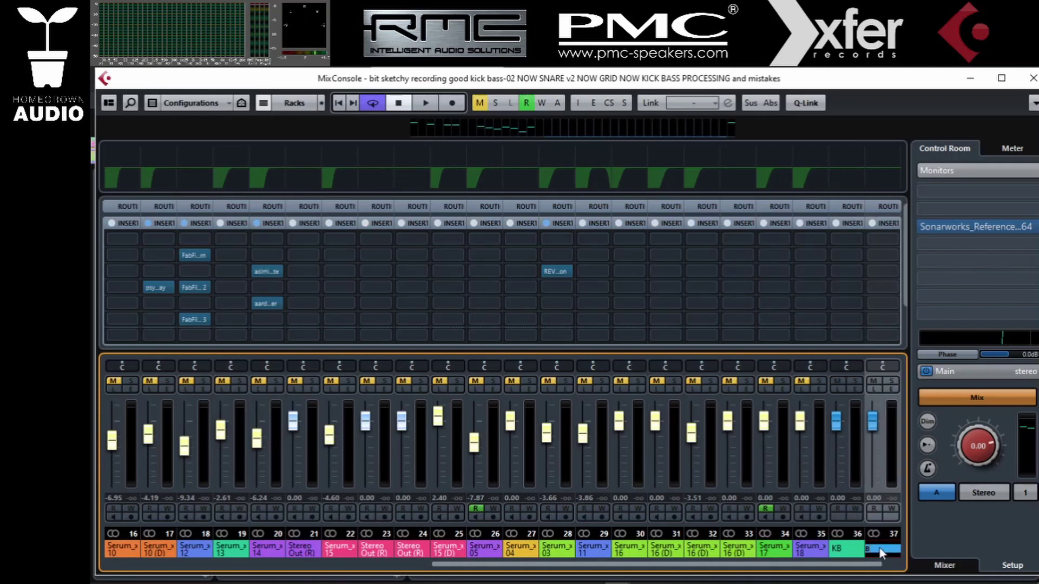
type("AS")
key("Return")
Route the outputs of channels 4 and 5 to the BASS group.
left_click_drag(774, 569, 271, 552)
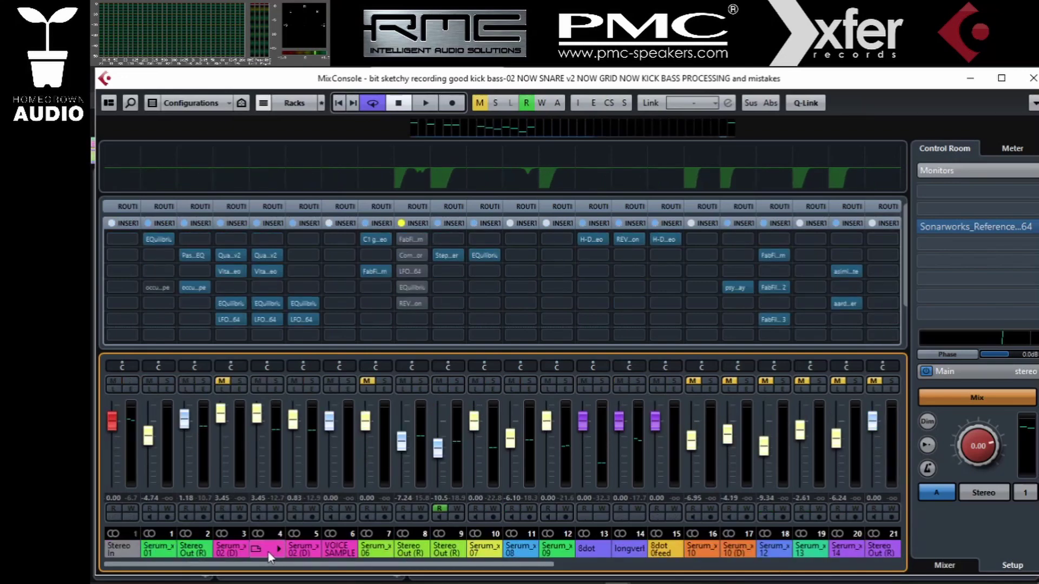
left_click(269, 547)
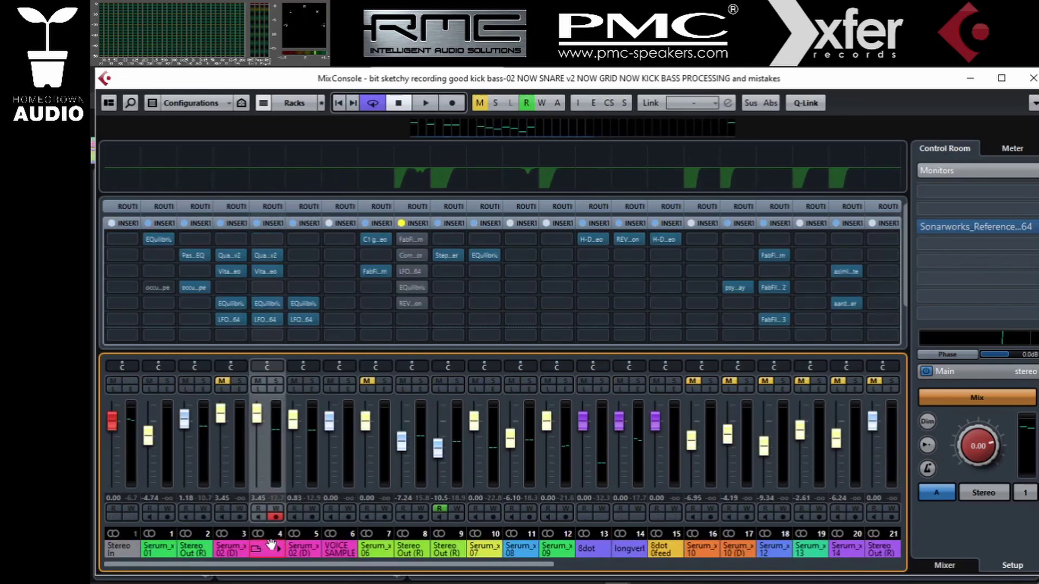
left_click(303, 548, "ctrl")
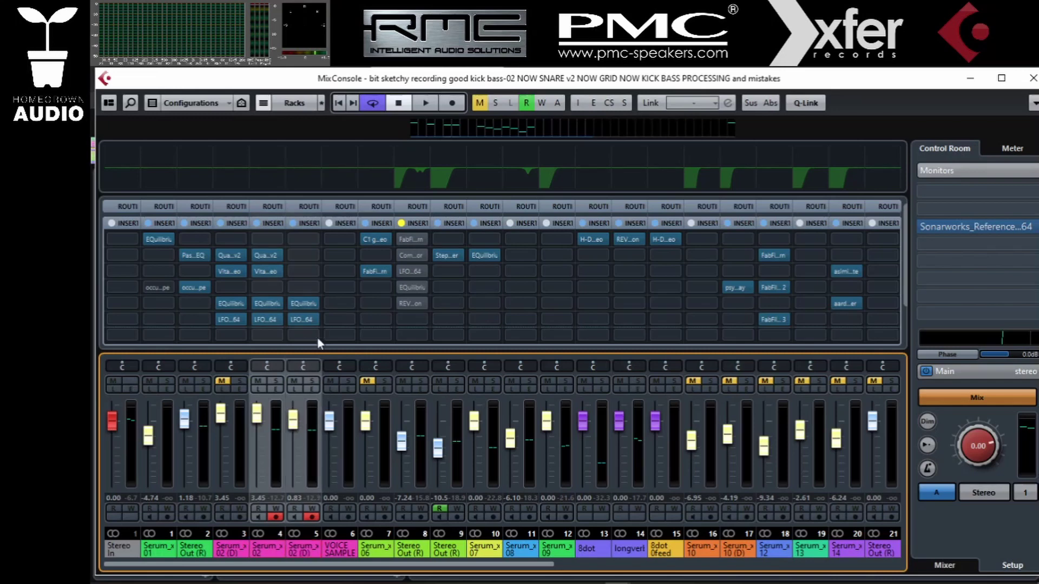
left_click(274, 205)
left_click(277, 239)
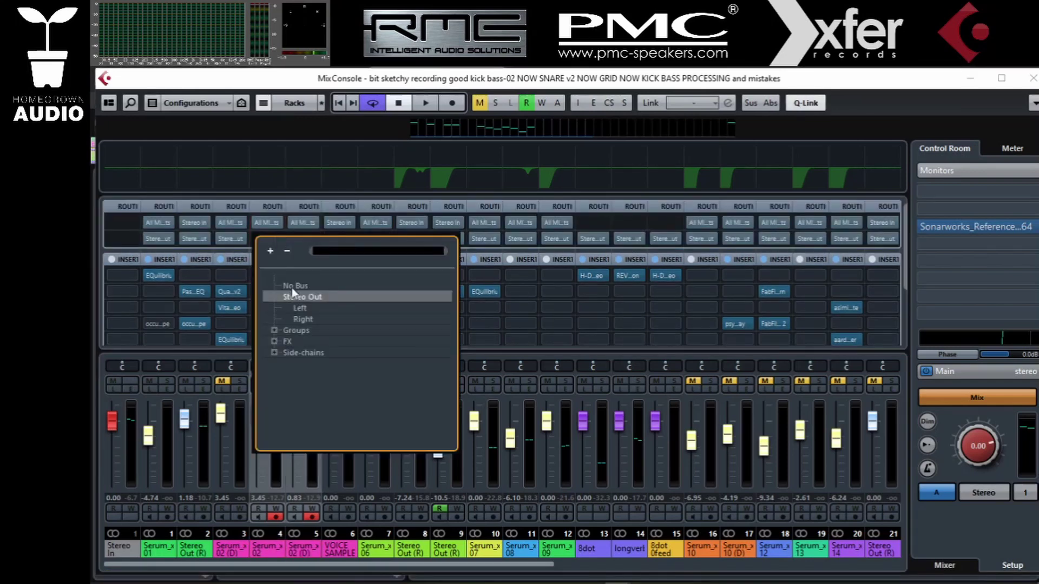
left_click(273, 330)
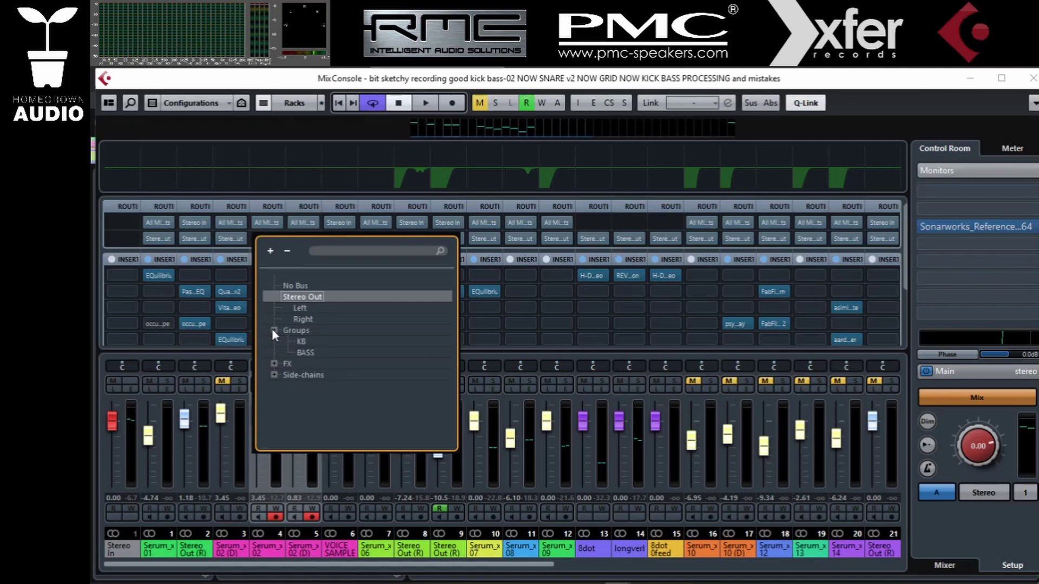
left_click(304, 353)
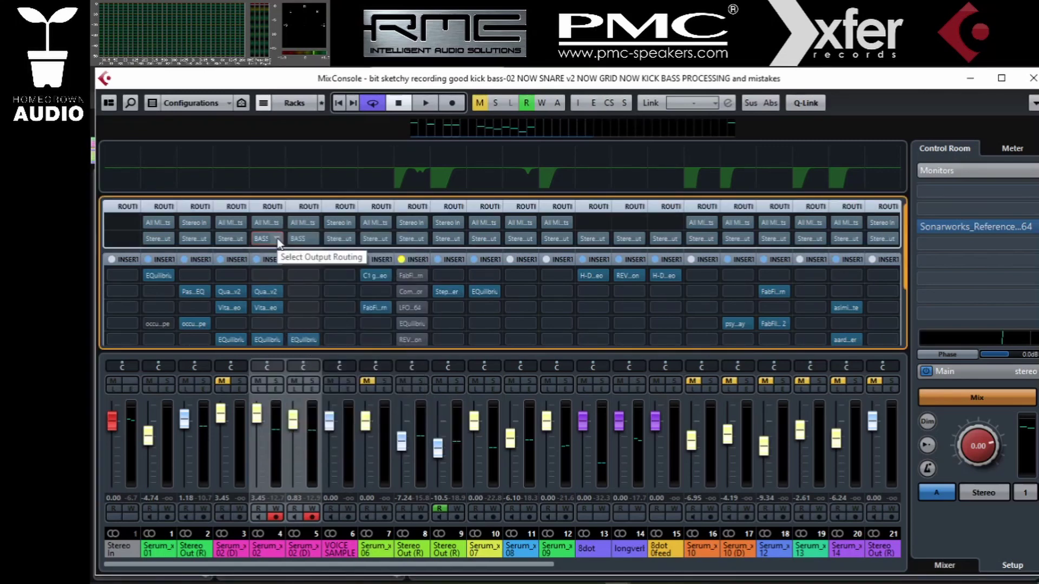
Route channel 2's output to the KB group and open the BASS group's output choices.
left_click(197, 553)
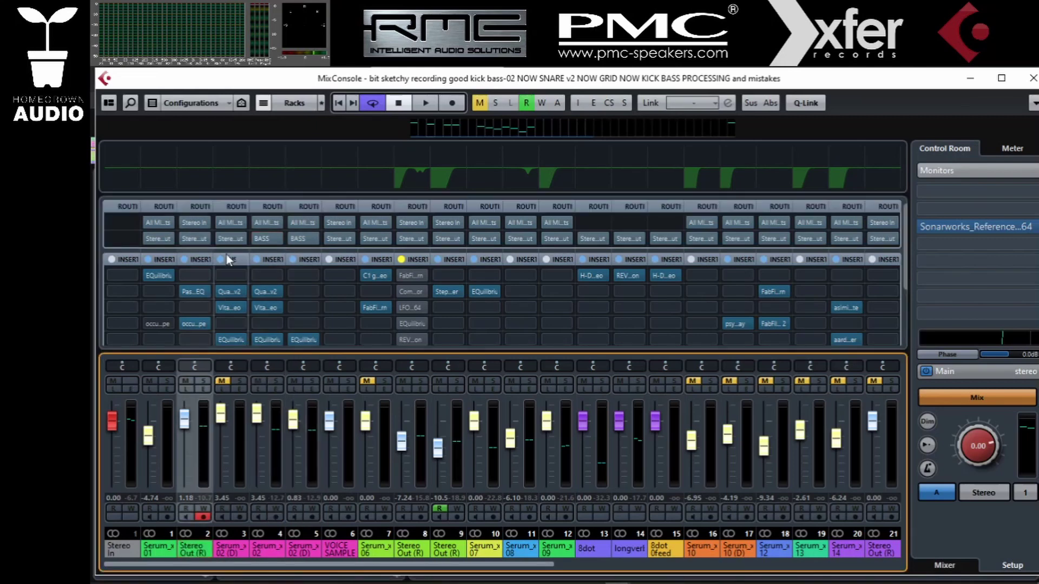
left_click(205, 239)
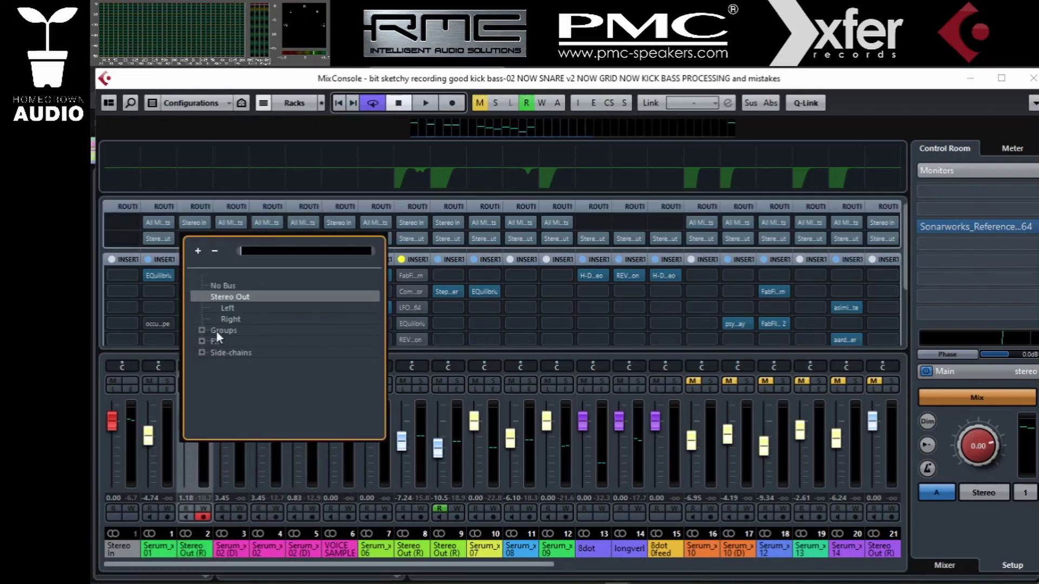
left_click(201, 330)
left_click(232, 343)
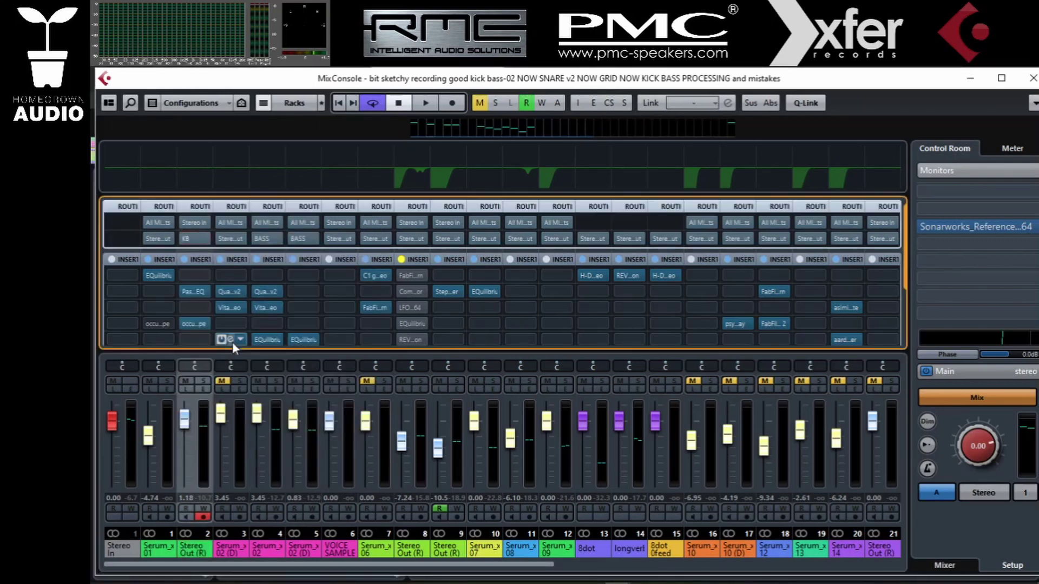
scroll(530, 574, "right", 1)
left_click_drag(529, 575, 836, 574)
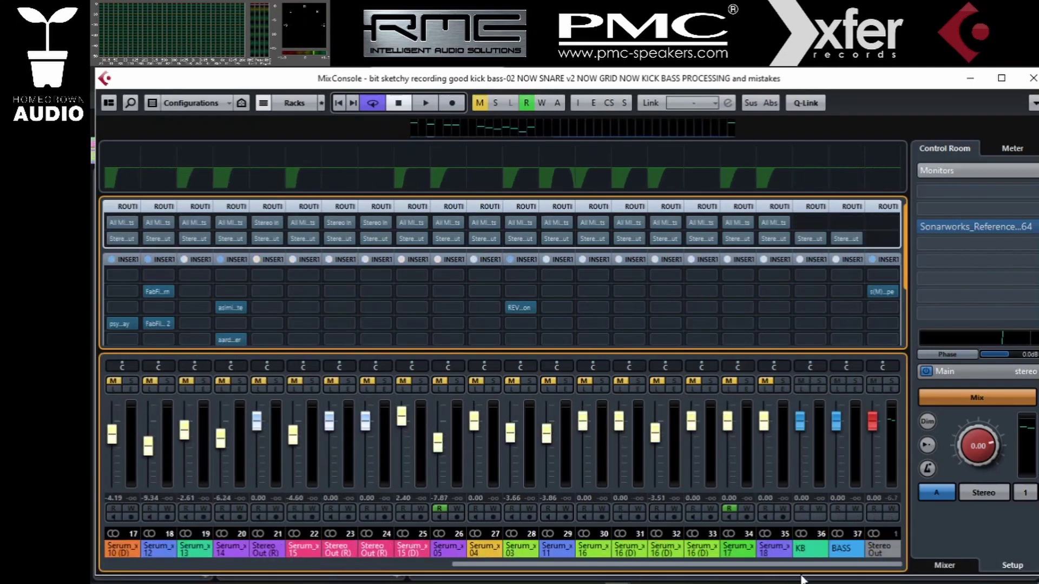
left_click(845, 240)
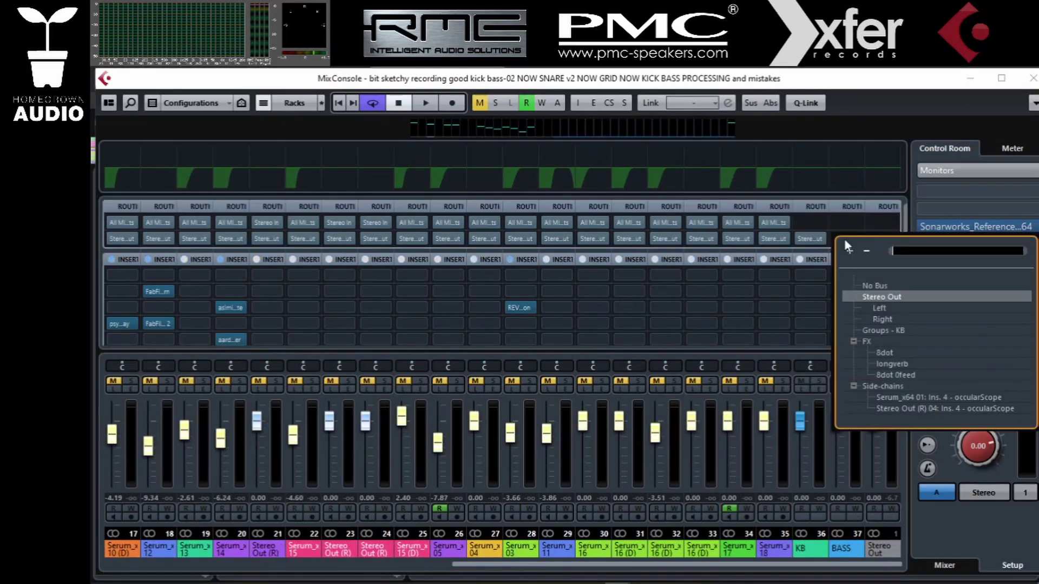
Send BASS into KB; on its Compressor disable auto make-up, set hold 0, lower release and analysis.
left_click(892, 331)
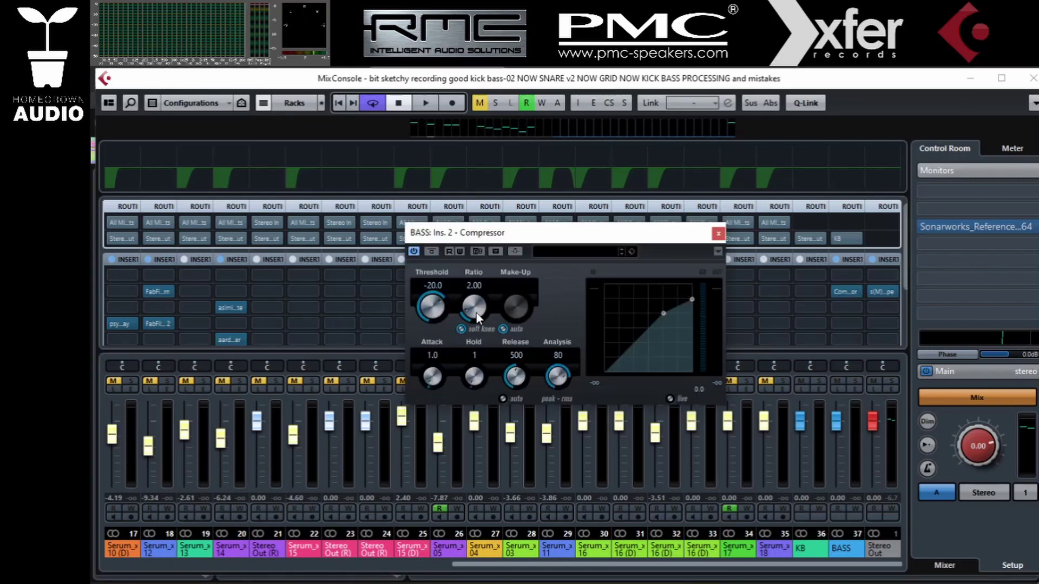
left_click(502, 329)
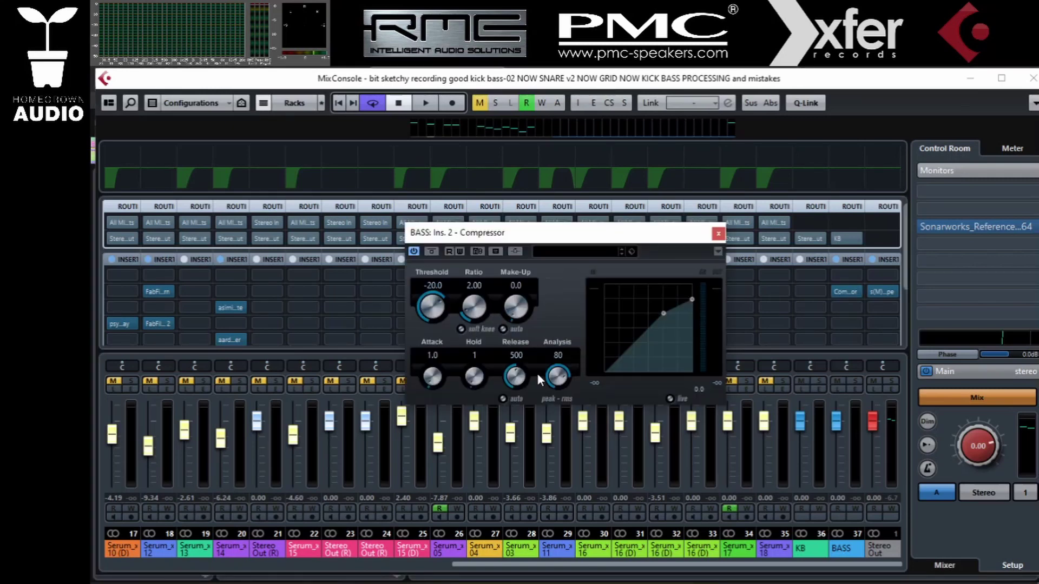
left_click_drag(560, 378, 556, 488)
left_click_drag(512, 379, 514, 434)
left_click_drag(474, 376, 482, 406)
scroll(519, 380, "down", 5)
During playback, tune the Compressor ratio to 2.14, attack 28, and adjust the threshold.
key("space")
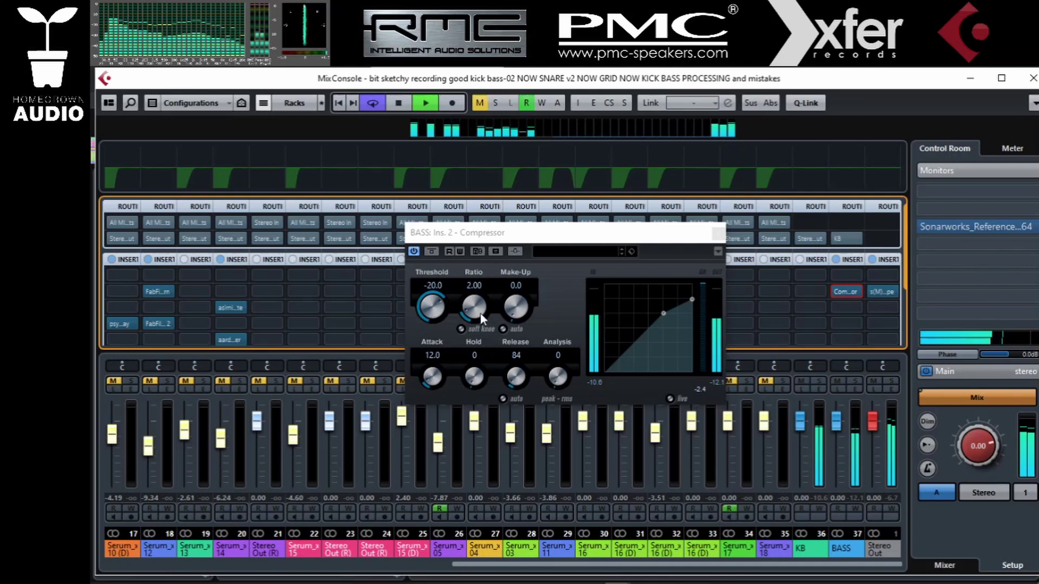
left_click_drag(479, 312, 428, 343)
left_click_drag(465, 314, 478, 313)
mouse_move(433, 375)
left_mouse_down()
mouse_move(446, 323)
mouse_move(443, 359)
left_mouse_up()
left_click_drag(430, 303, 440, 275)
Bring DIGICheck Totalyser to the front to watch the mix's spectrum and RMS levels.
key("alt+Tab")
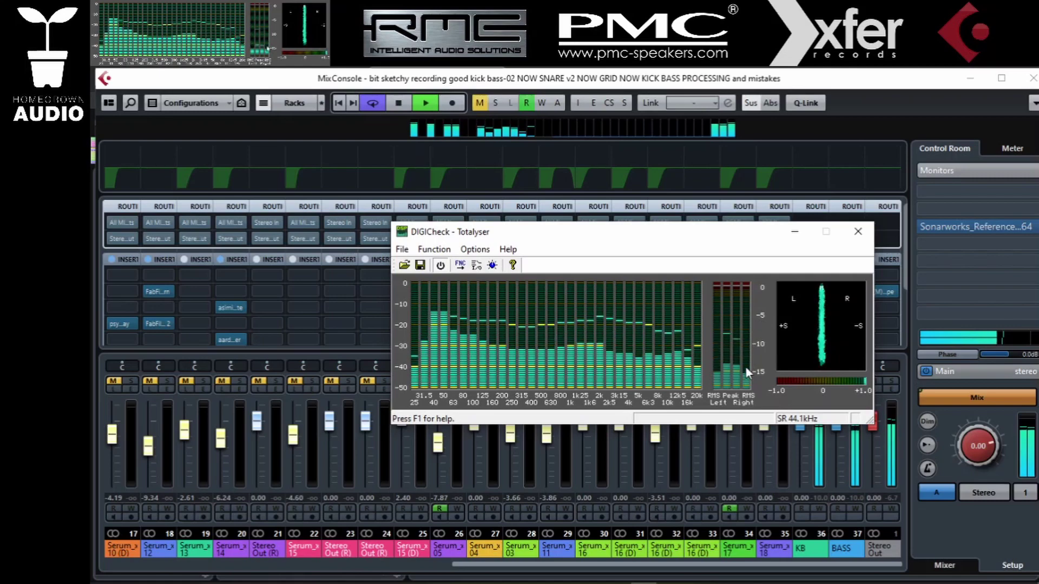
Stop playback and load the stock Compressor into an empty KB group insert slot.
left_click(804, 84)
key("space")
double_click(846, 291)
double_click(846, 291)
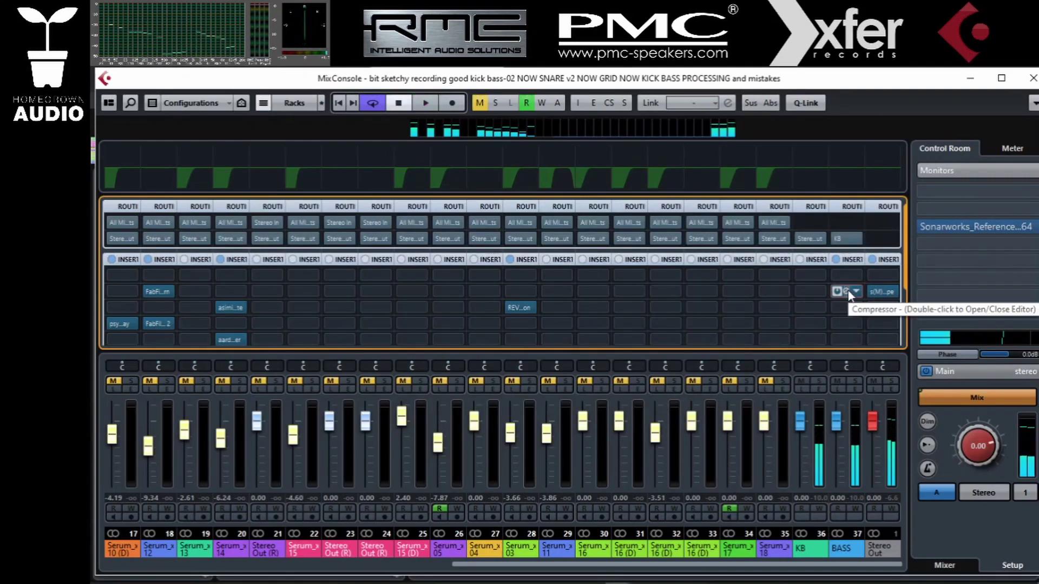
right_click(817, 292)
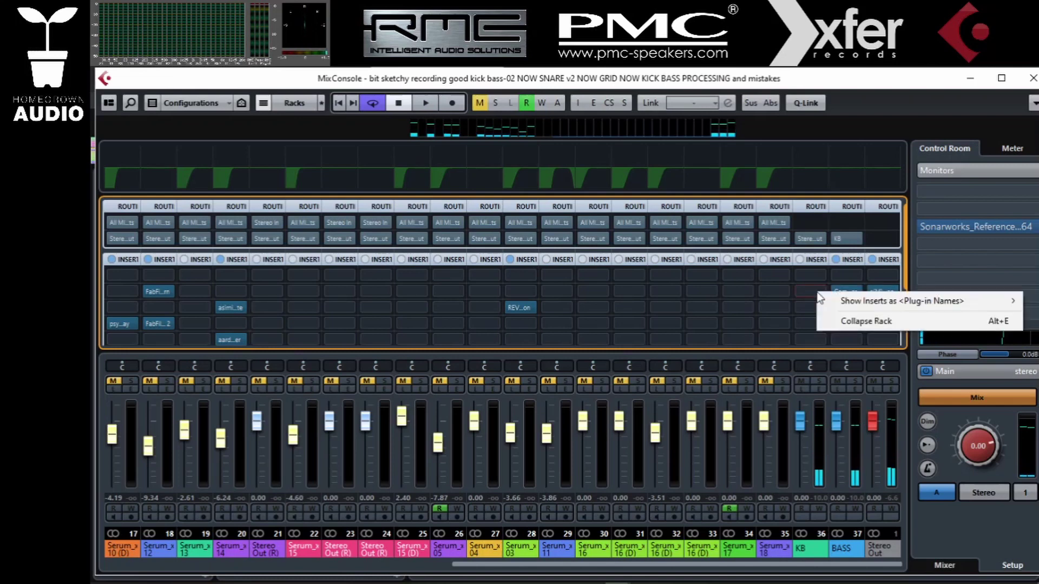
left_click(807, 287)
left_click(815, 291)
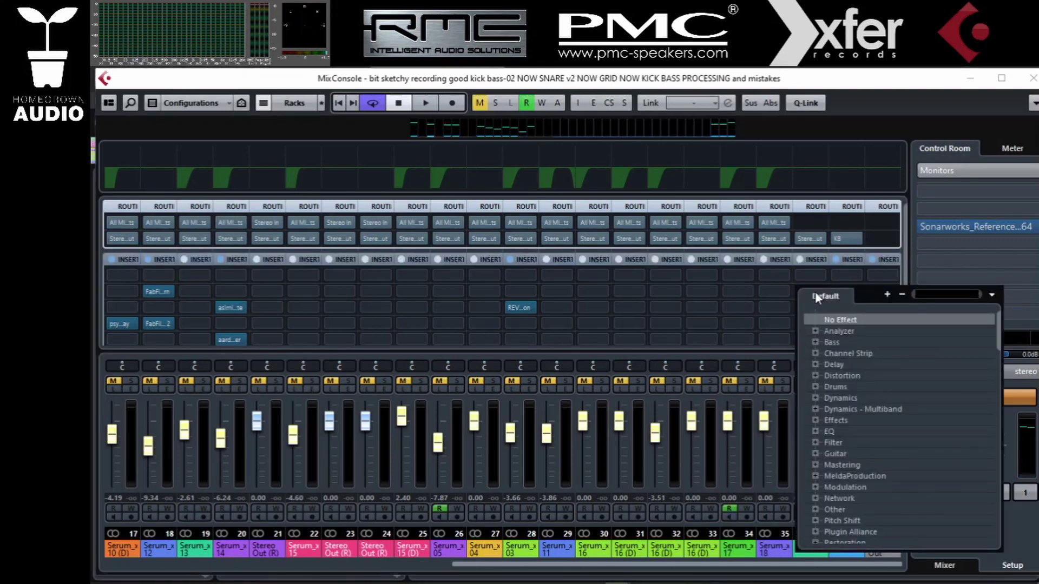
type("compres")
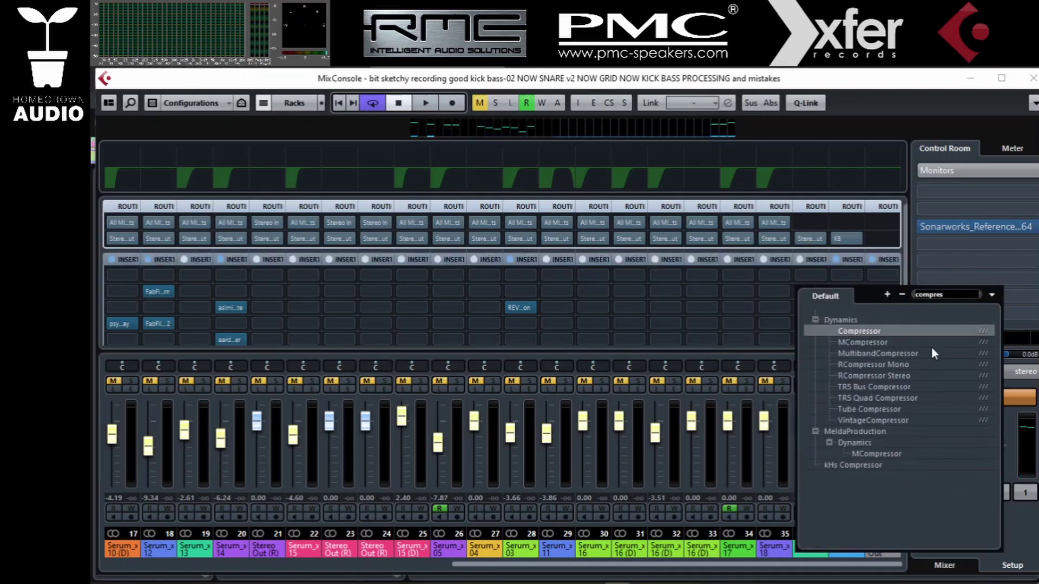
left_click(864, 331)
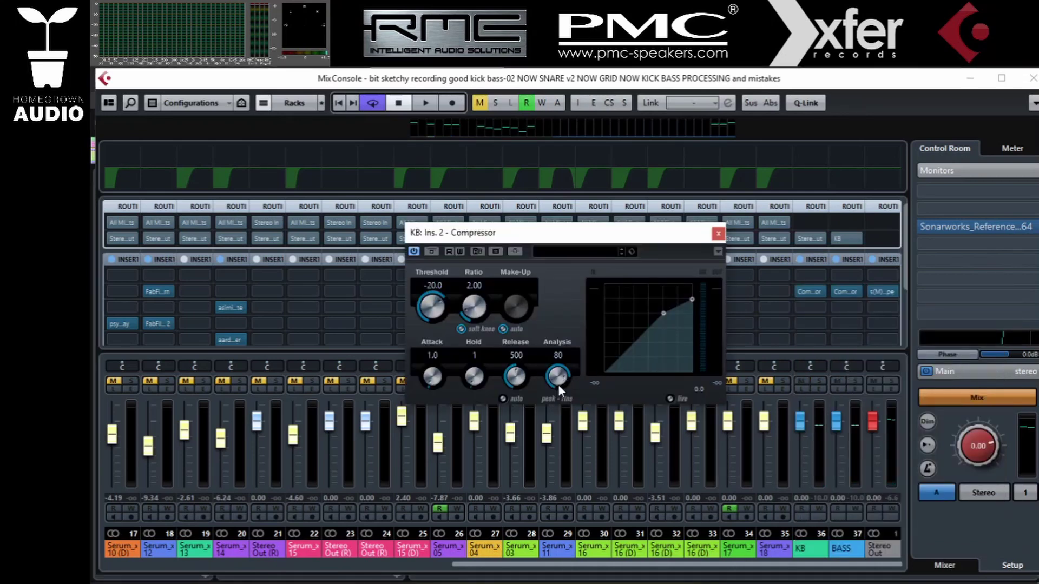
Tune the KB Compressor during playback to attack 24, release 74, analysis fully peak, raising the threshold.
mouse_move(558, 399)
left_mouse_down()
mouse_move(561, 452)
mouse_move(563, 404)
left_mouse_up()
left_click_drag(515, 377, 513, 421)
key("space")
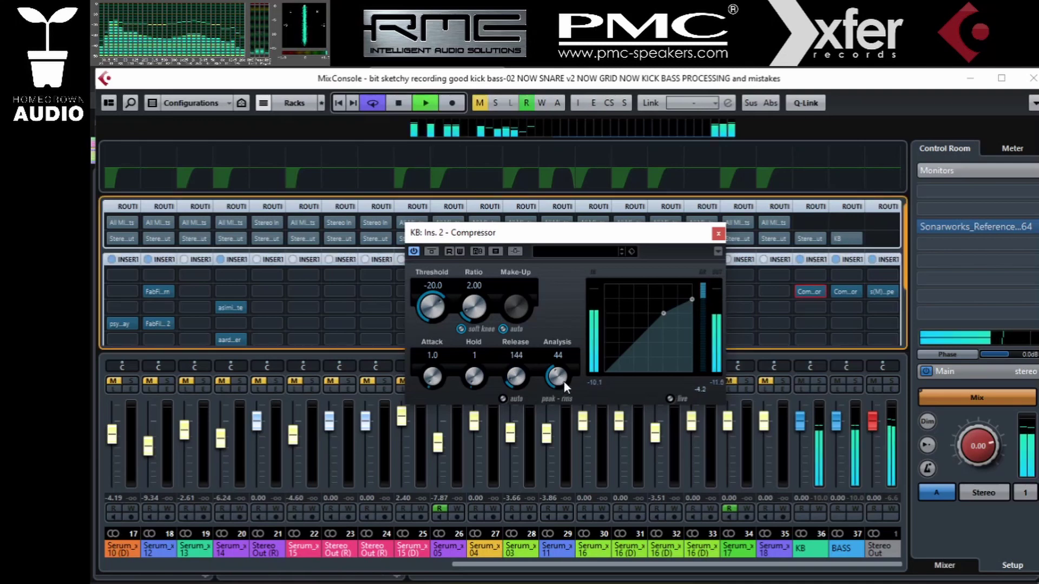
left_click_drag(568, 374, 588, 305)
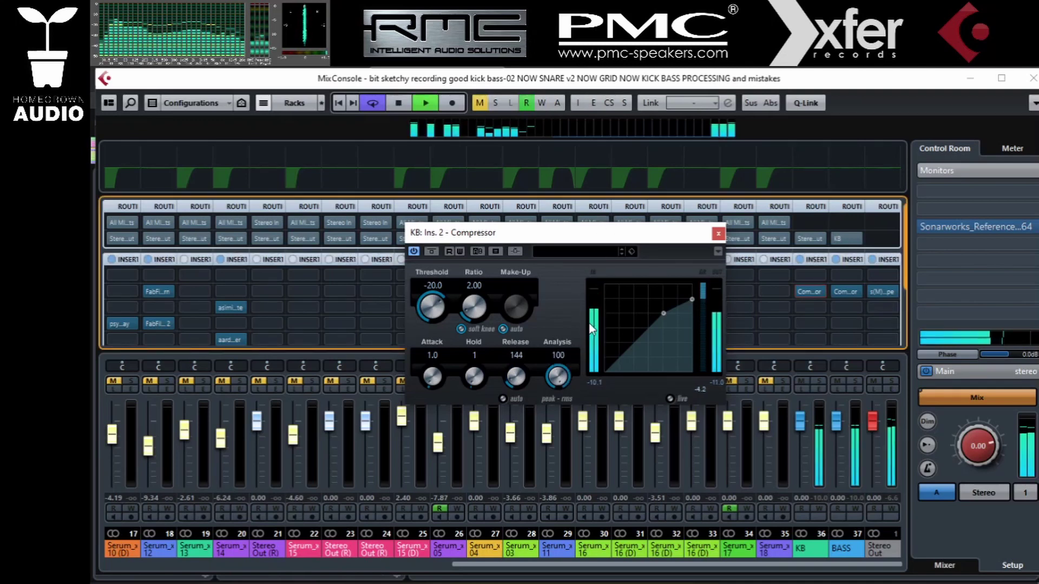
left_click_drag(566, 372, 566, 443)
left_click_drag(463, 381, 427, 321)
left_click_drag(516, 377, 587, 261)
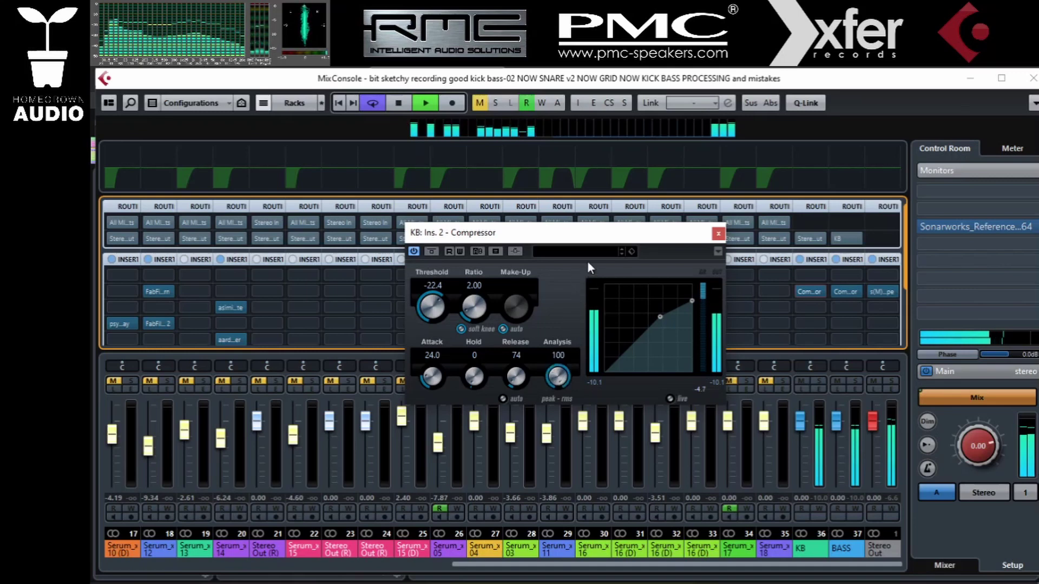
left_click_drag(557, 377, 546, 508)
left_click_drag(428, 288, 438, 298)
Turn off auto make-up and set the KB Compressor to attack 49.5, release 45, threshold -18.5.
left_click(503, 329)
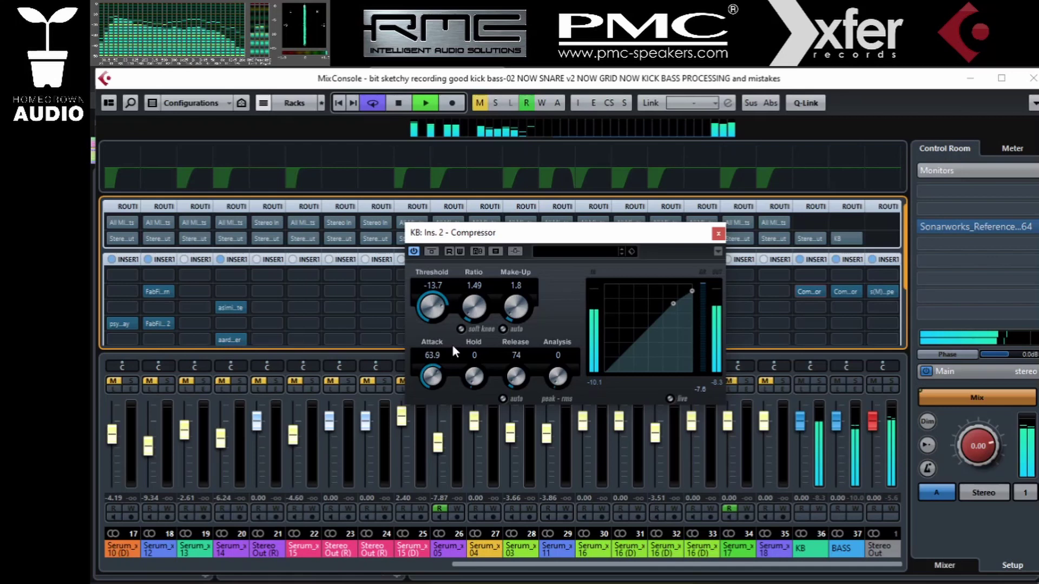
left_click_drag(452, 347, 451, 380)
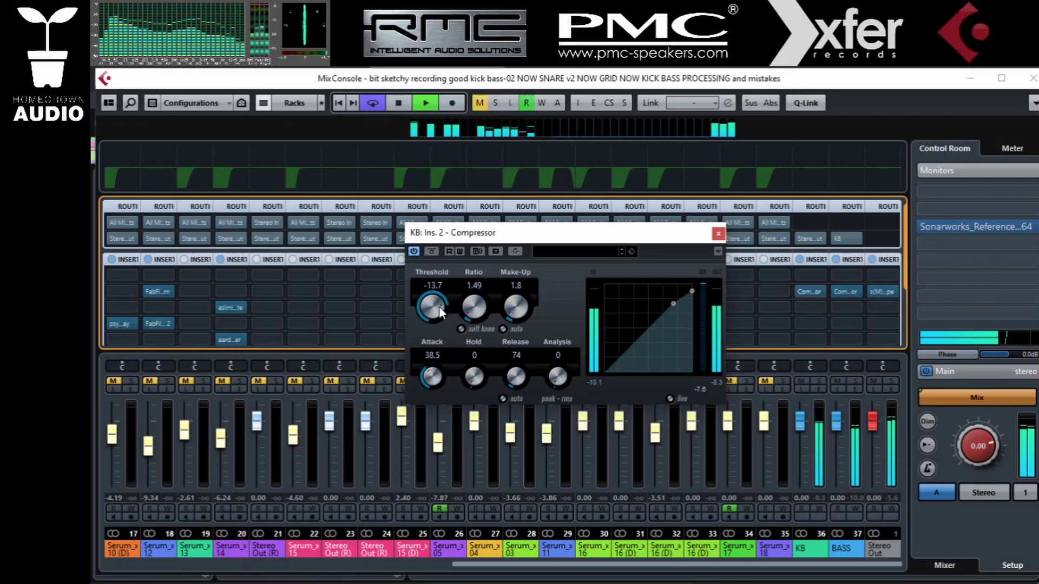
left_click_drag(440, 306, 449, 377)
left_click_drag(440, 316, 442, 333)
left_click_drag(517, 376, 521, 388)
left_click_drag(433, 307, 443, 287)
key("space")
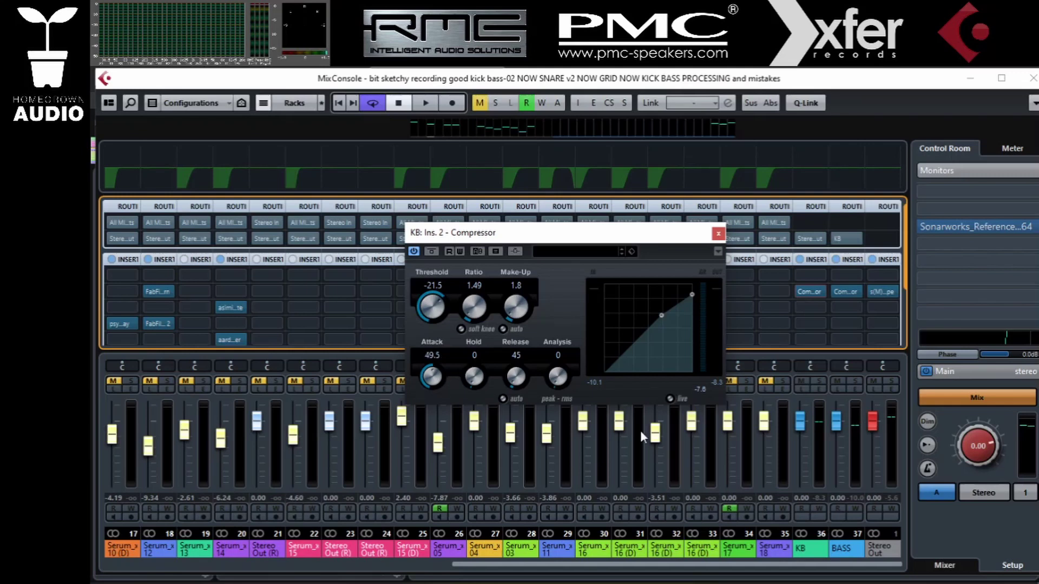
key("space")
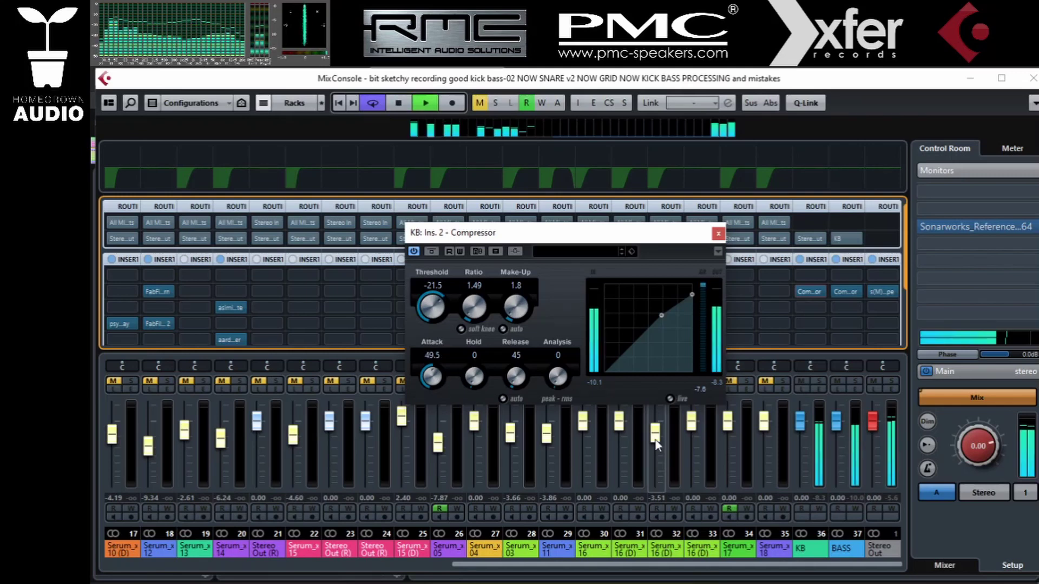
left_click_drag(441, 311, 441, 304)
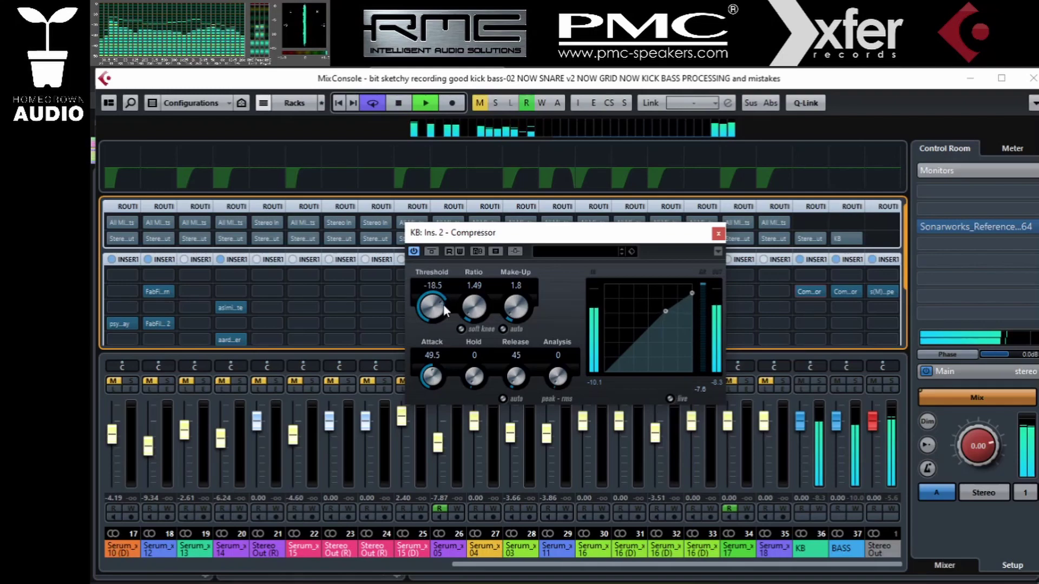
Scroll to the KB/BASS group strips and reset the BASS group fader to 0 dB.
scroll(522, 541, "left", 8)
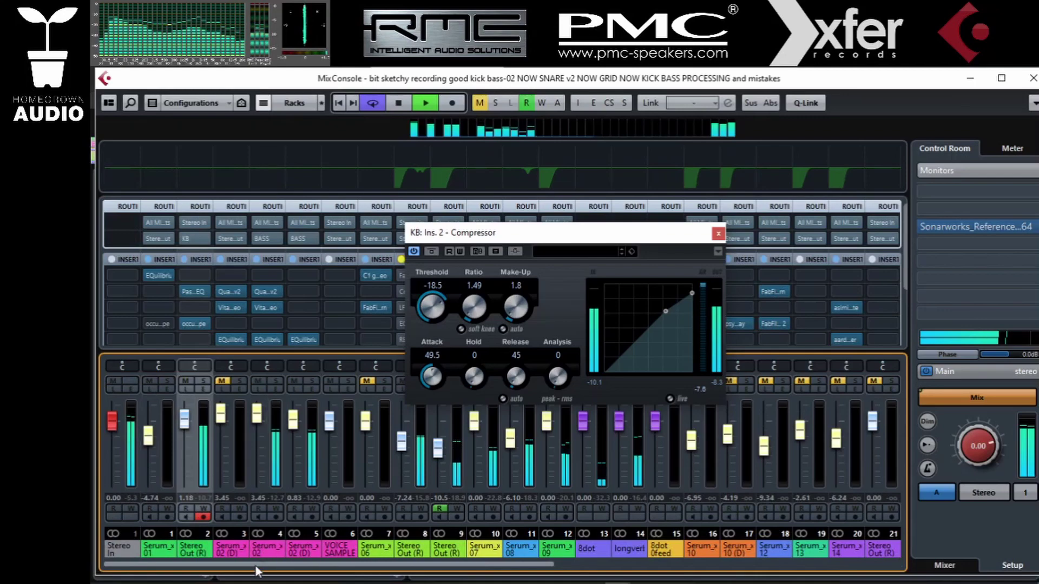
scroll(523, 576, "right", 2)
scroll(522, 577, "right", 6)
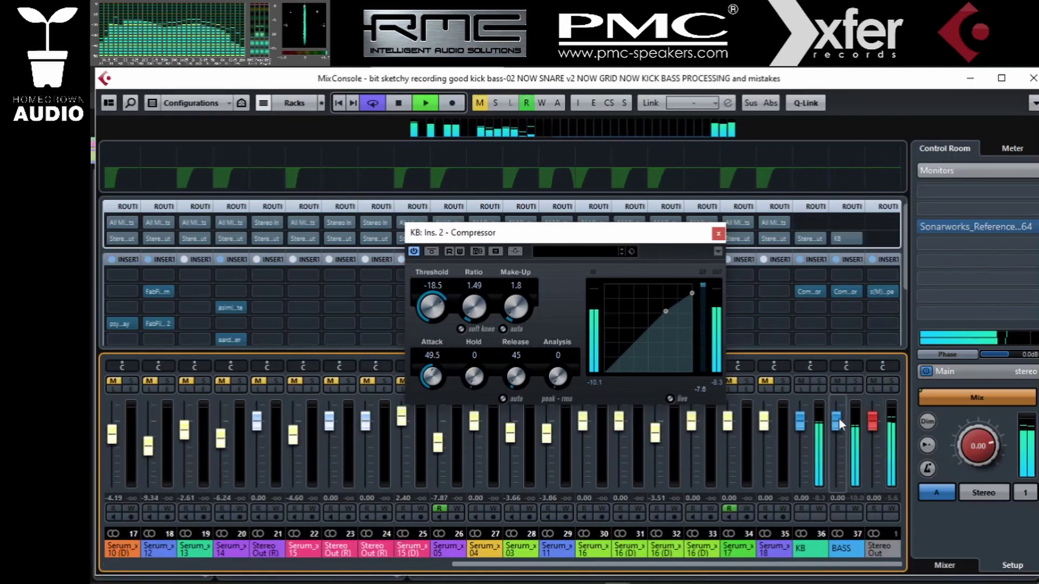
mouse_move(838, 418)
left_mouse_down()
mouse_move(849, 459)
mouse_move(856, 419)
left_mouse_up()
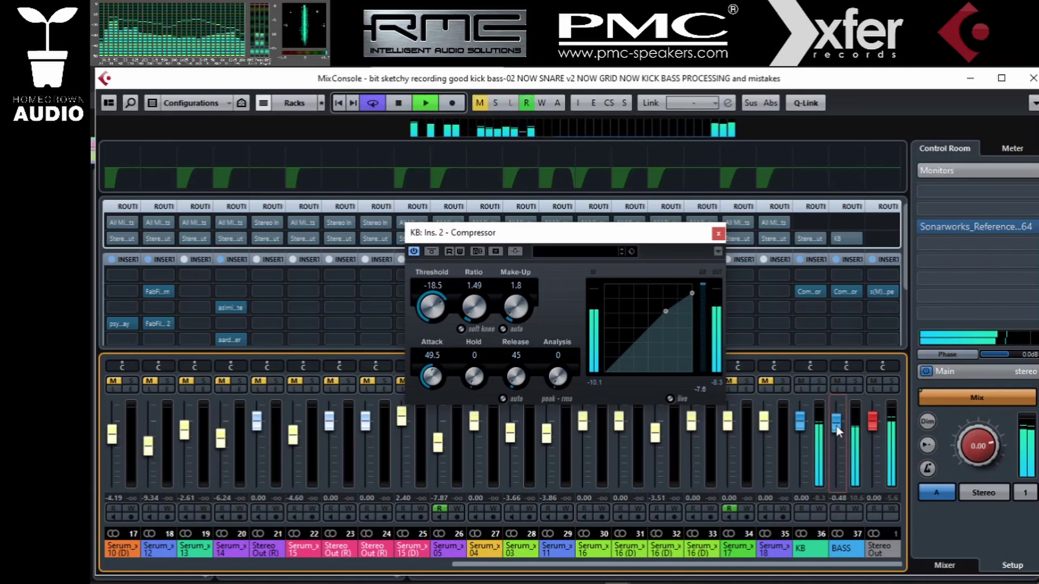
left_click(837, 422, "ctrl")
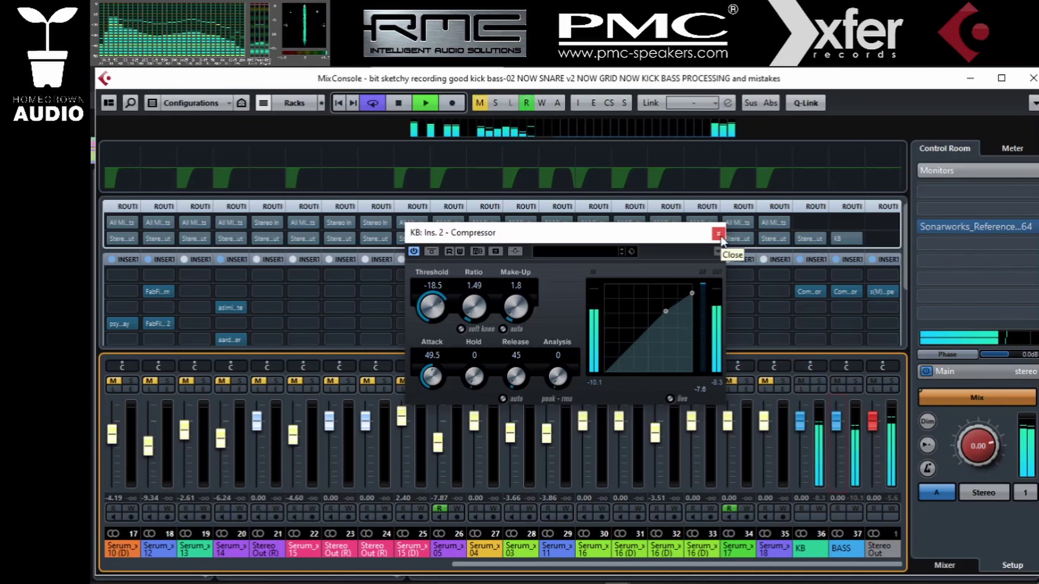
Bypass the KB and BASS group Compressors to compare, then re-enable both.
left_click(810, 291)
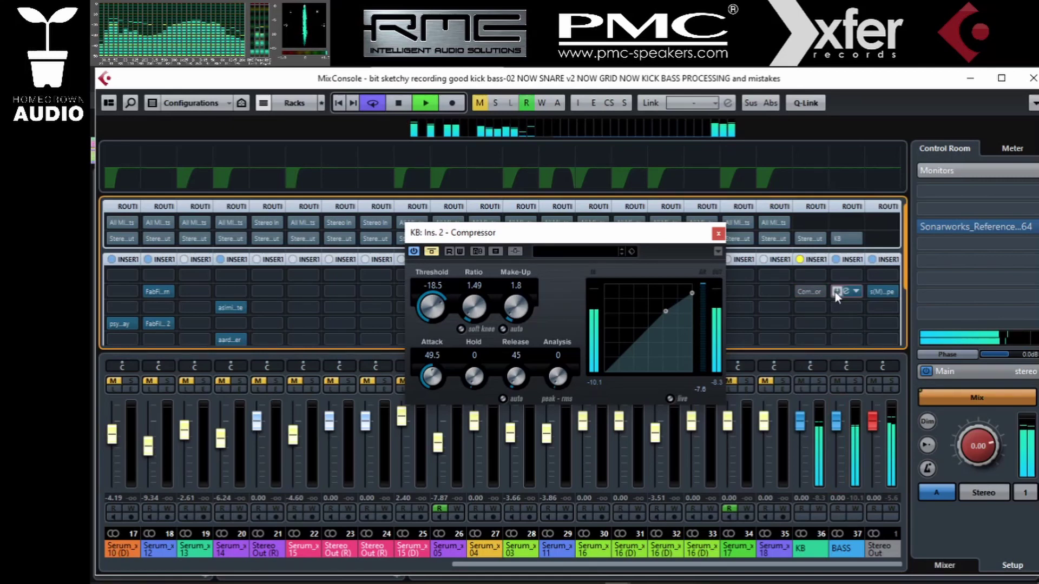
left_click(838, 291)
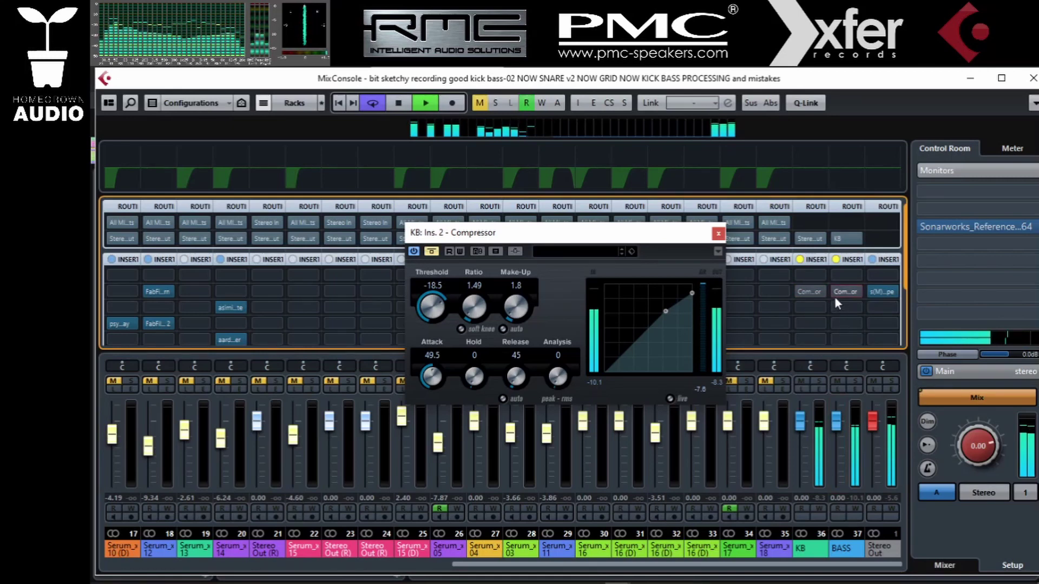
left_click(836, 291)
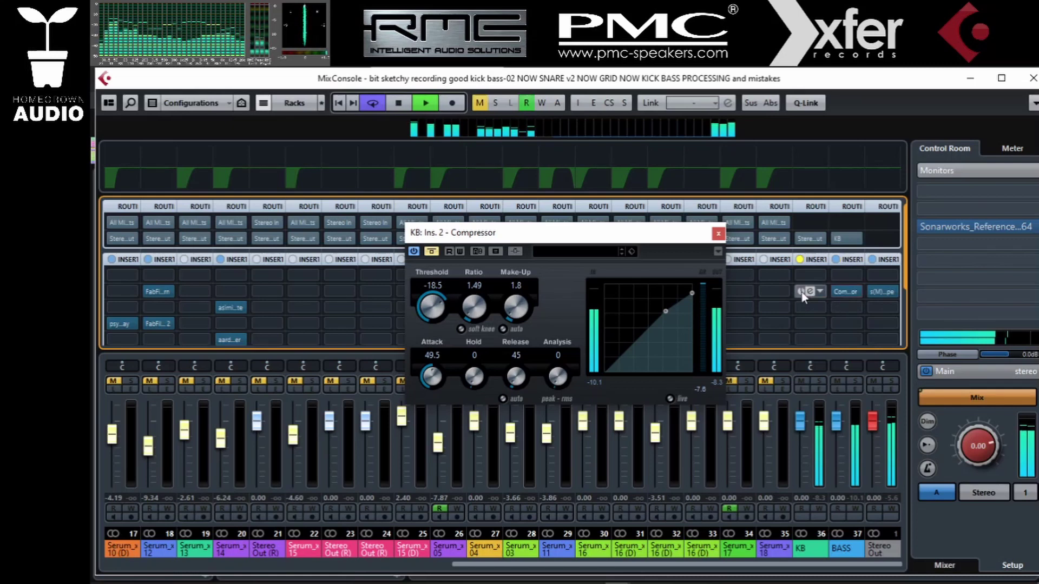
left_click(801, 292)
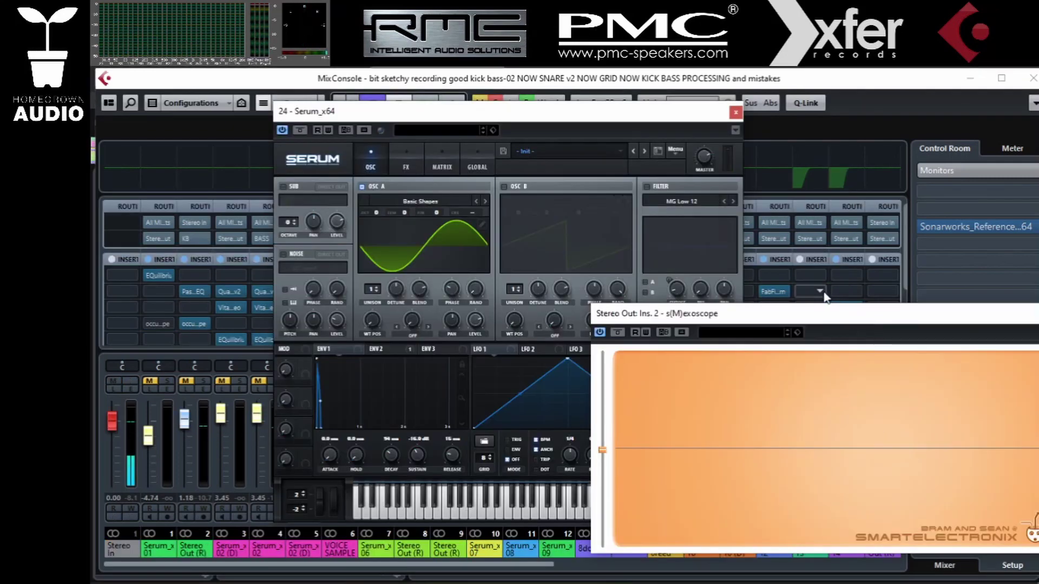
Close Serum and play the loop, muting tracks to A/B single versus layered bass, ending layered.
left_click(735, 112)
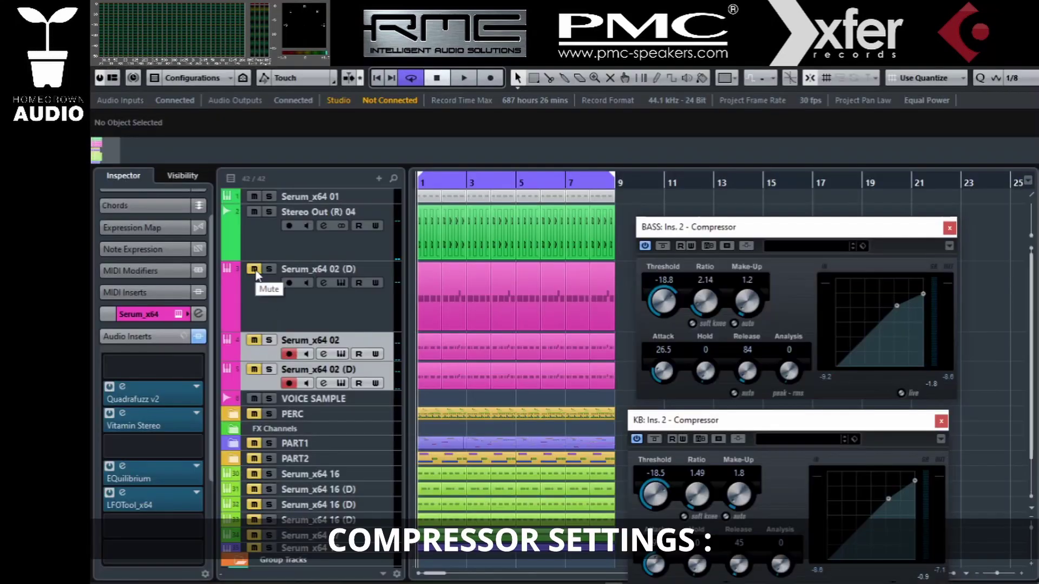
key("space")
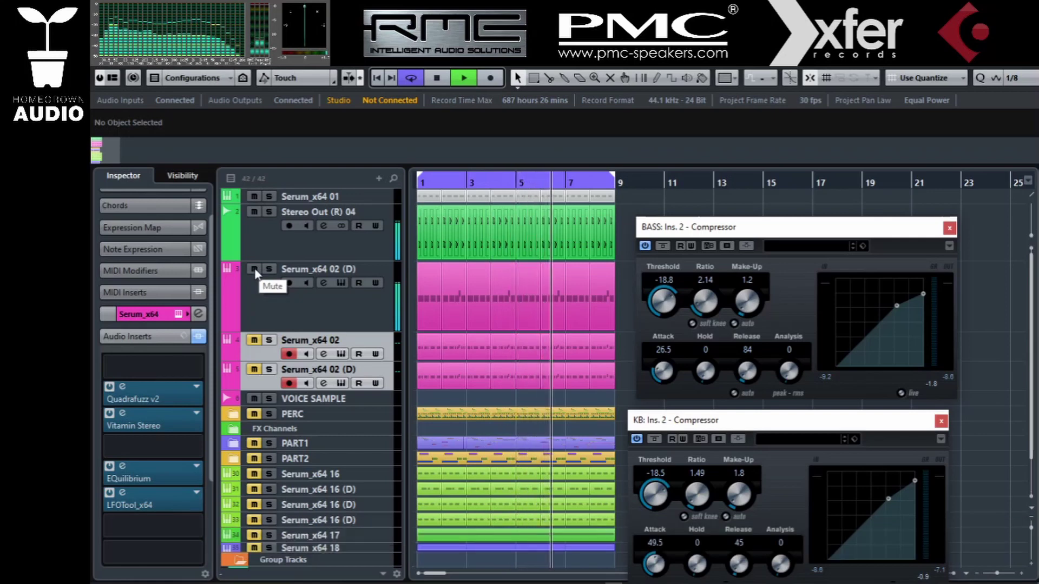
left_click(255, 271)
left_click(253, 340)
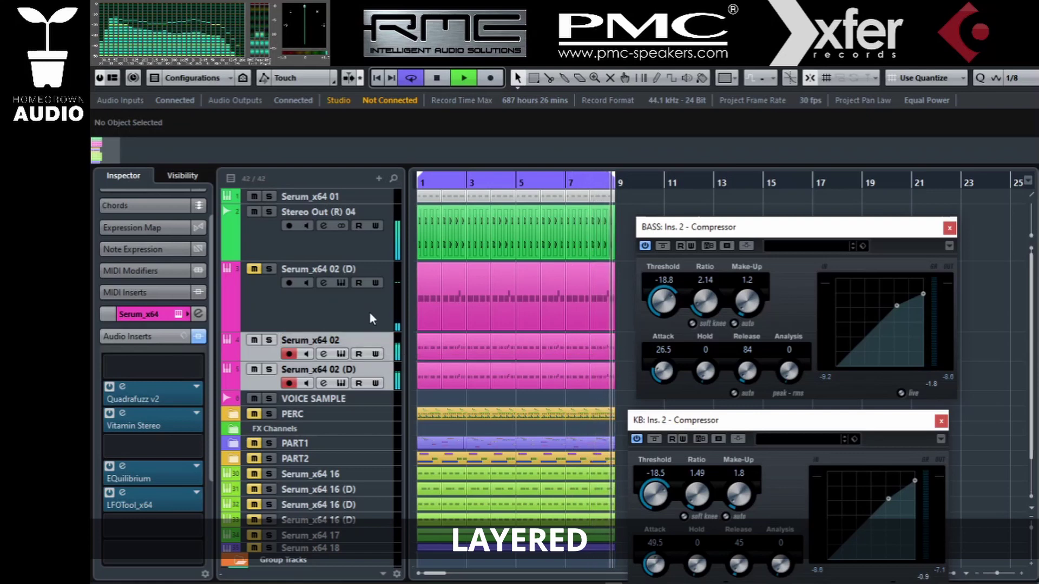
left_click(254, 341)
left_click(254, 270)
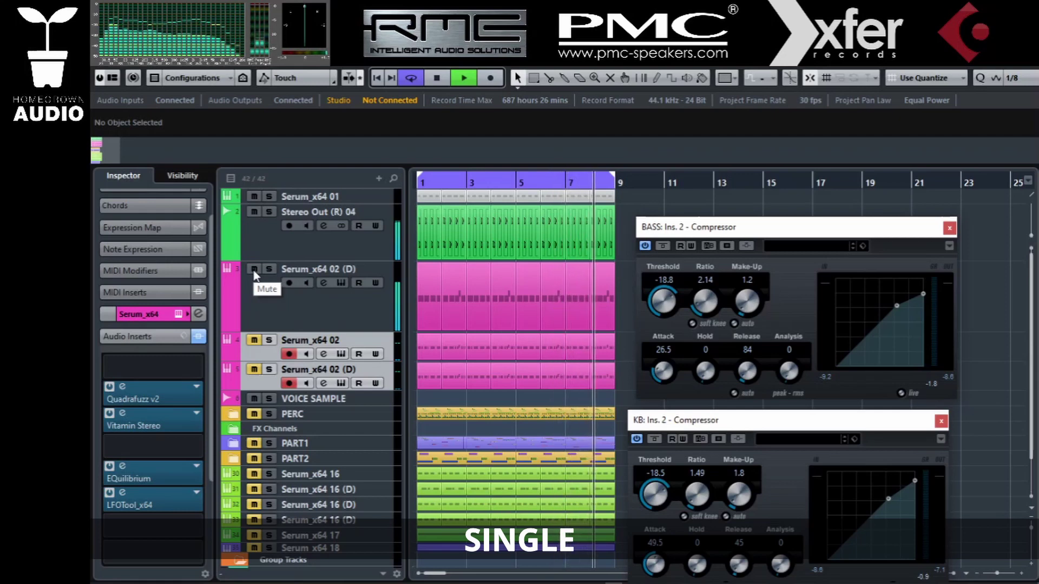
left_click(253, 272)
left_click(252, 341)
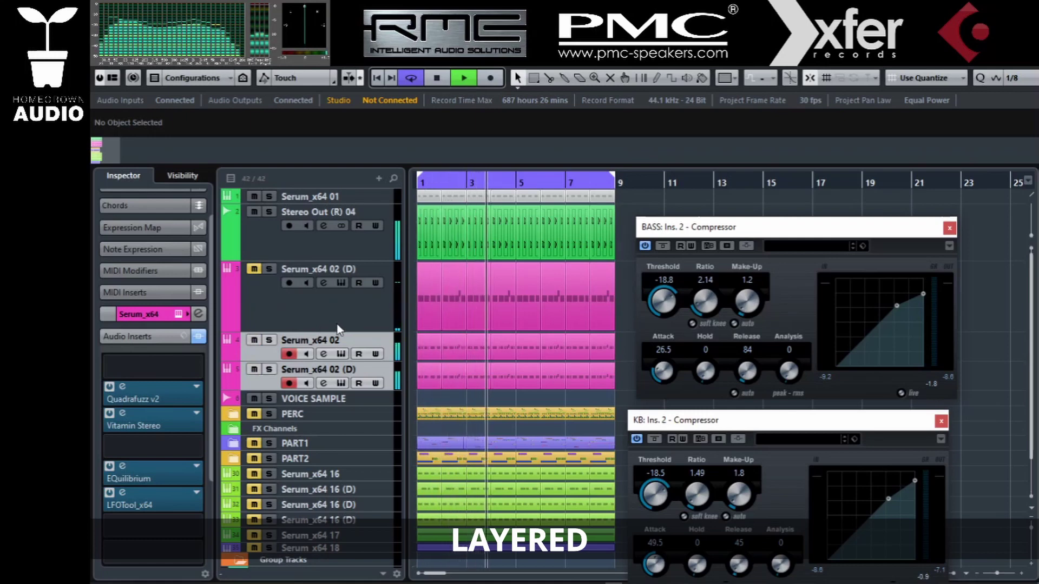
Stop playback and open oscillator A's wavetable editor in the Serum_x64 02 single bass synth.
key("space")
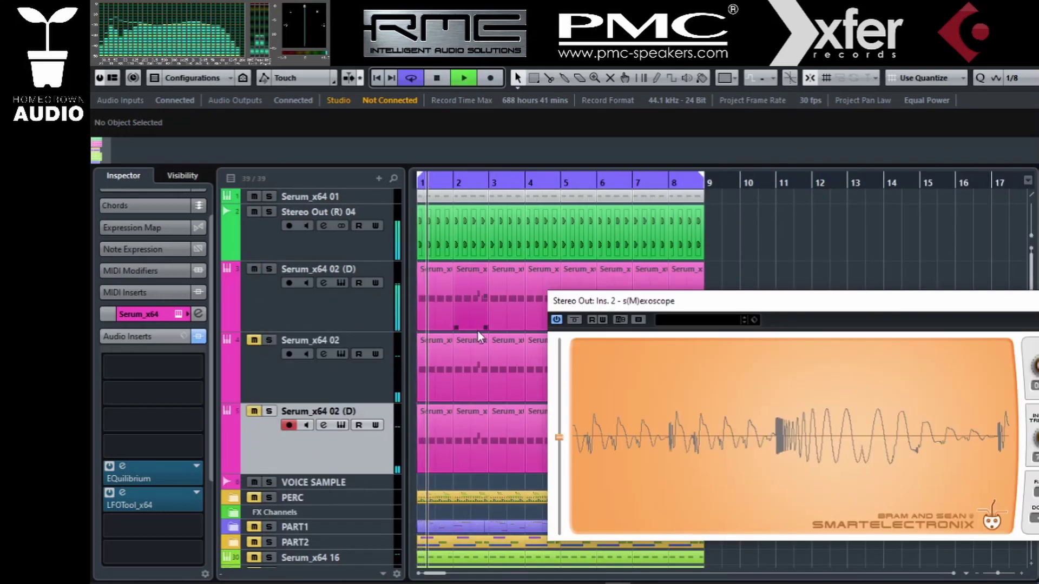
left_click(363, 318)
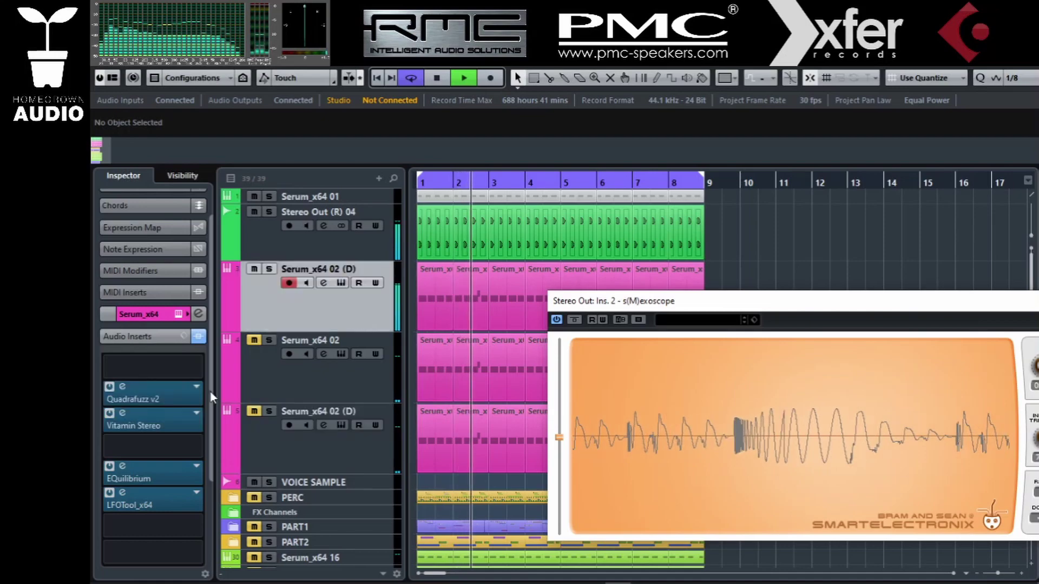
left_click(178, 314)
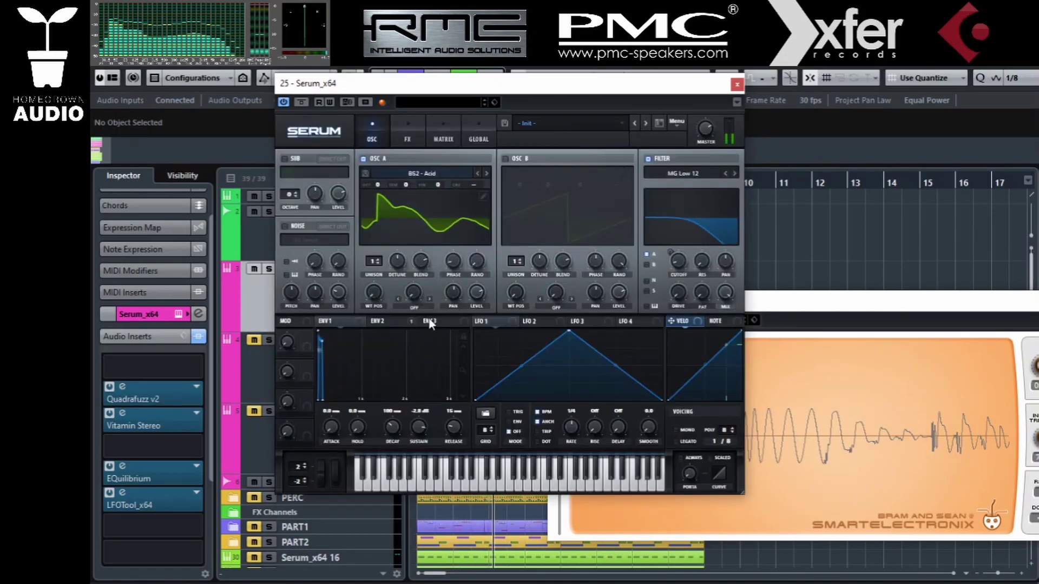
left_click(481, 194)
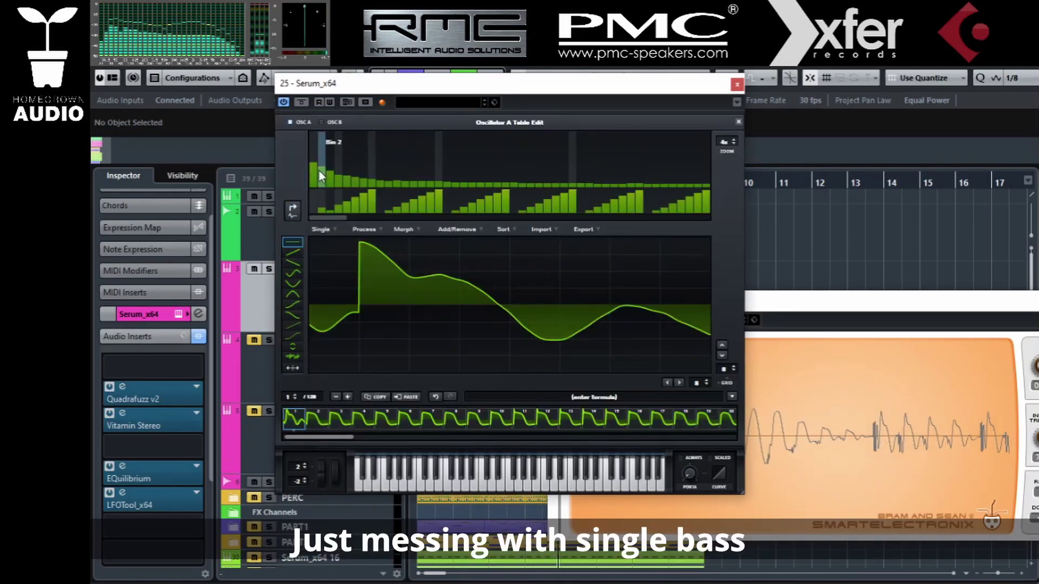
Reshape the wavetable by adjusting the first and second harmonic bins, then close Serum.
left_click(314, 155)
left_click_drag(313, 160, 314, 156)
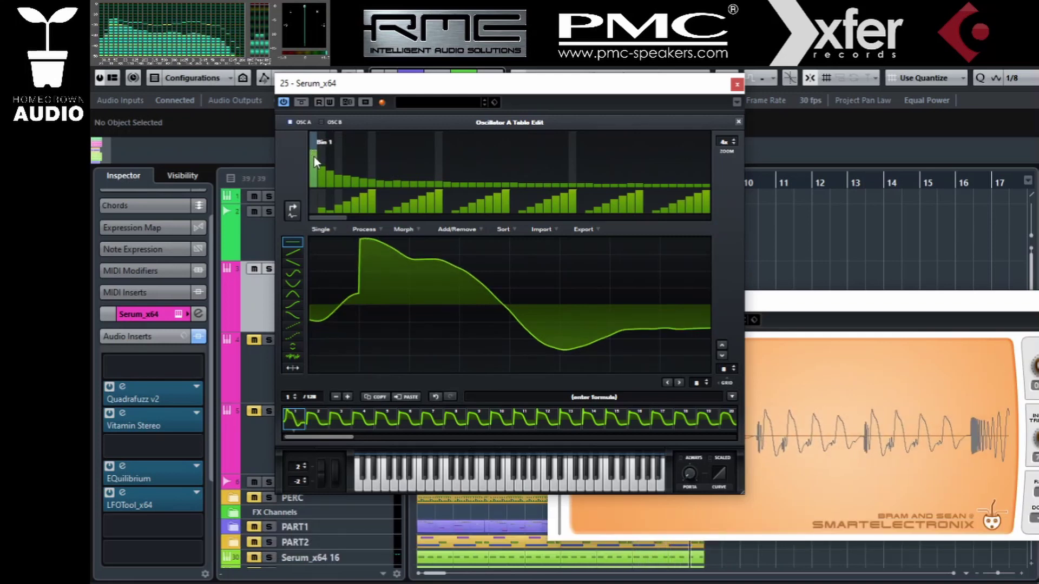
left_click(326, 163)
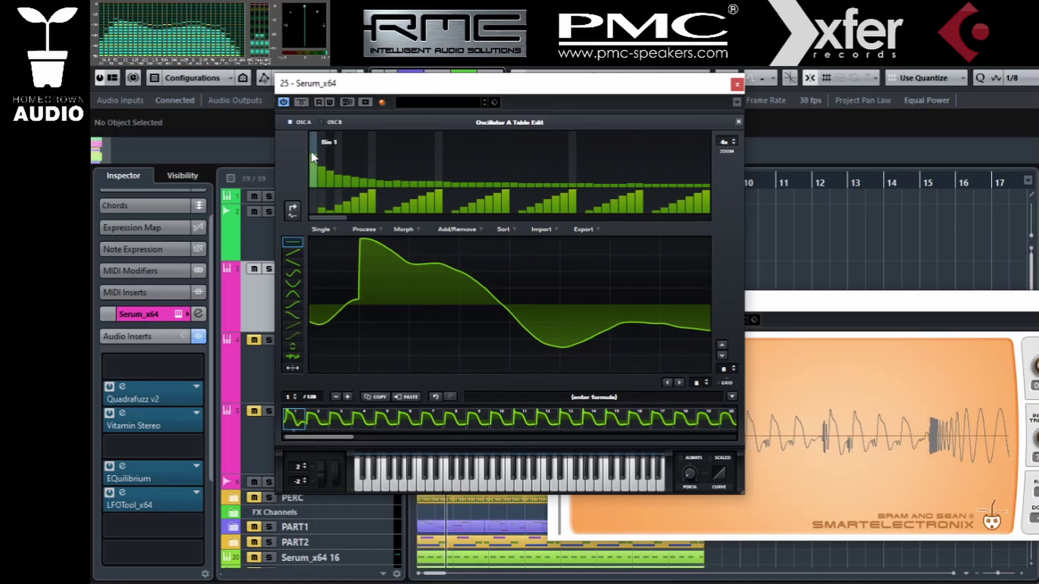
left_click(315, 157)
left_click_drag(316, 155, 316, 158)
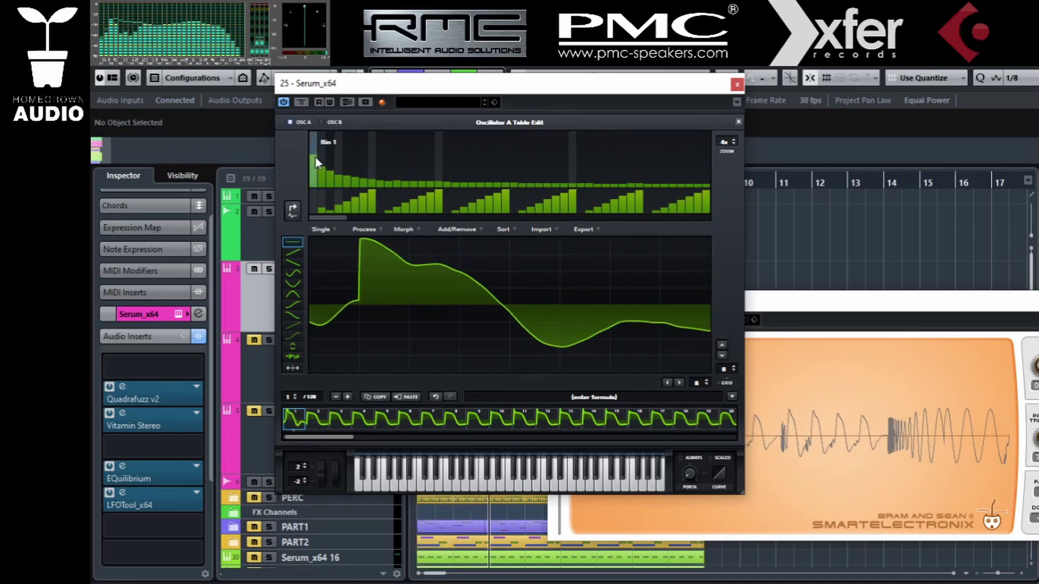
left_click(737, 85)
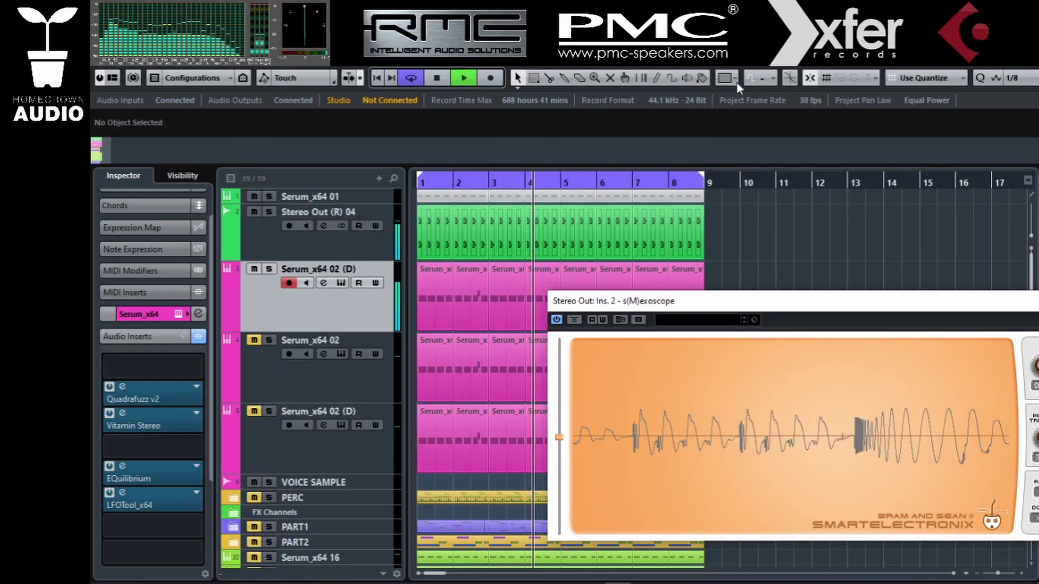
Record-arm Serum_x64 02, nudge the oscilloscope aside, and scroll the Patreon page to its membership tiers.
left_click(255, 400)
left_click_drag(850, 304, 867, 332)
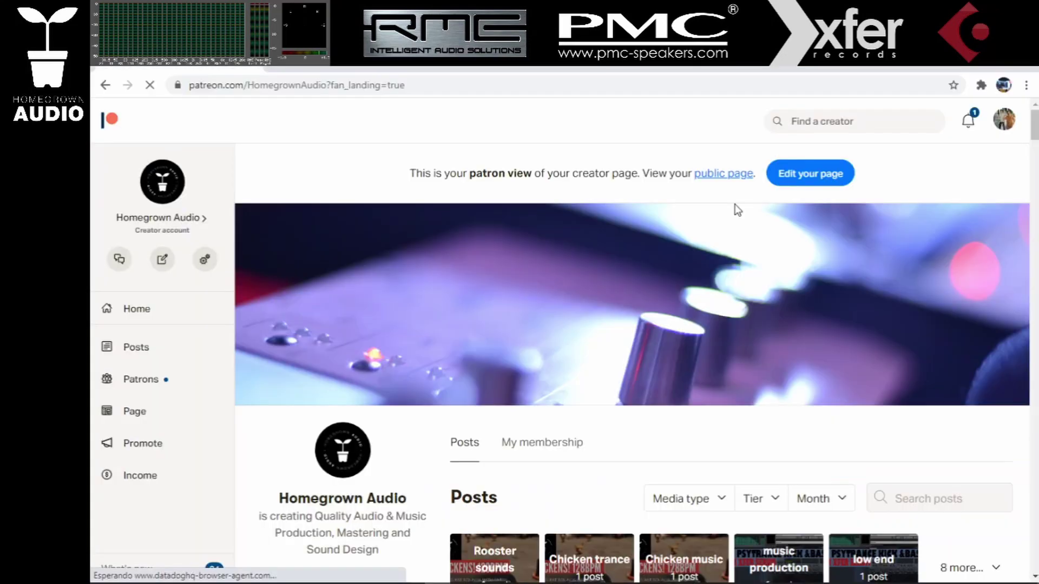
scroll(719, 438, "down", 10)
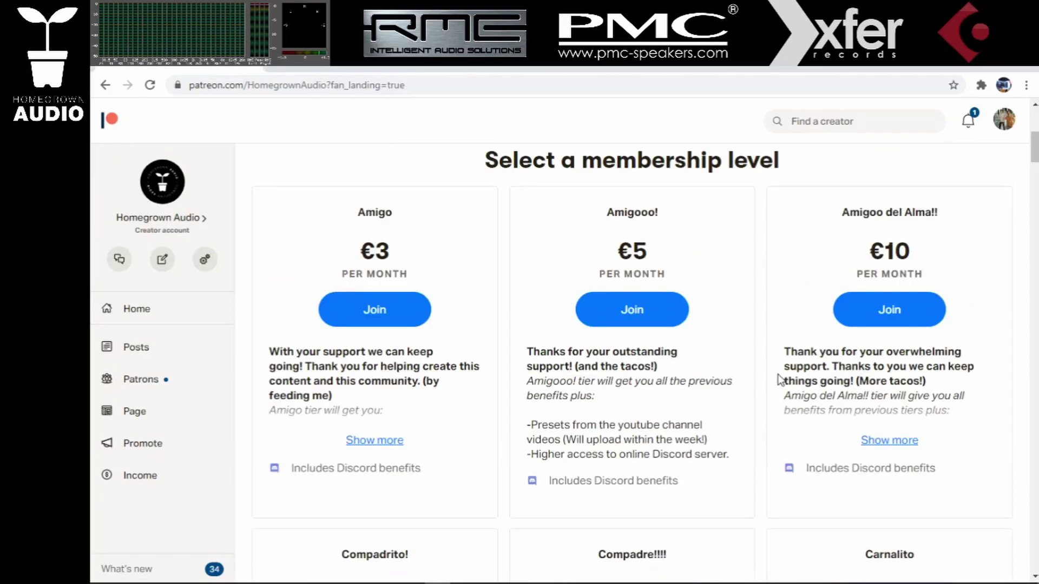